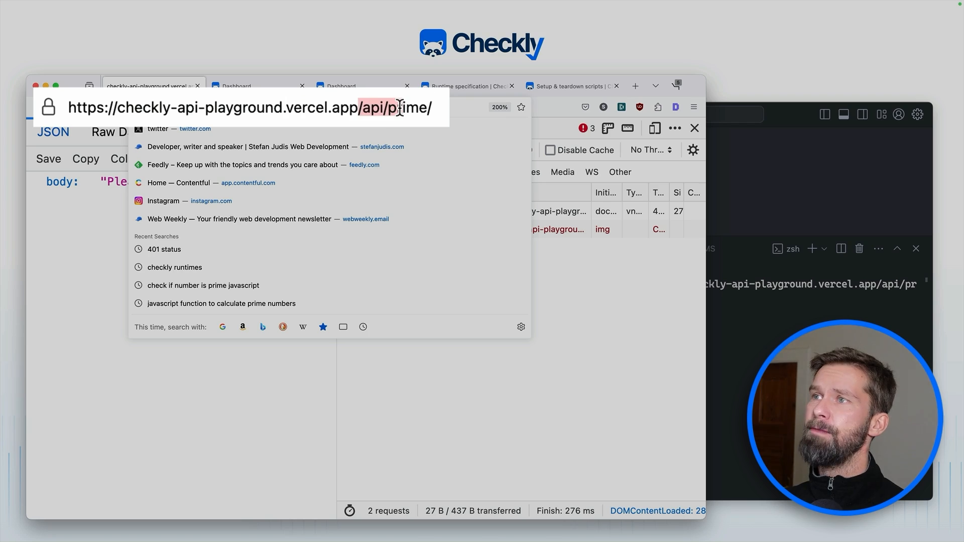
# Step: Open the Network panel details of the 401 /api/prime/ request to view its status and response headers
pyautogui.click(111, 225)
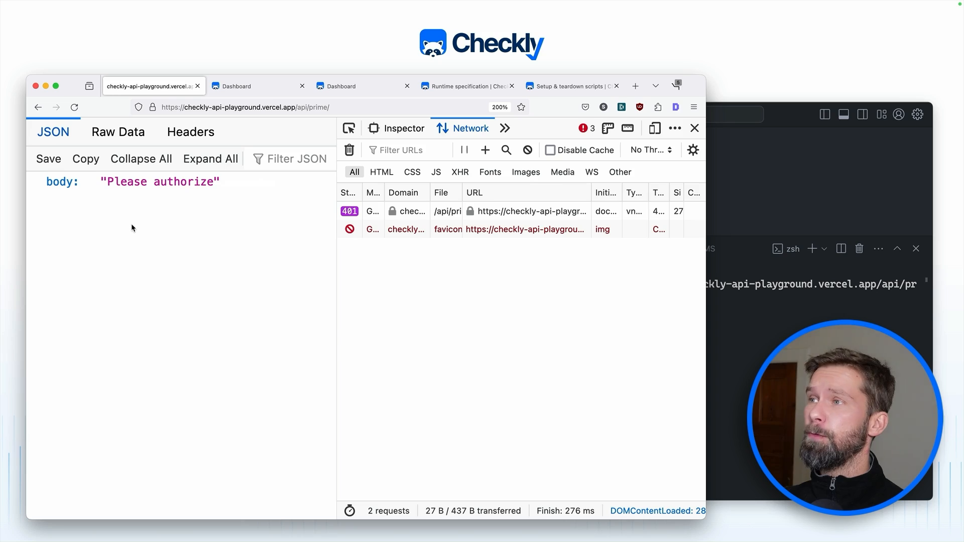
pyautogui.click(355, 212)
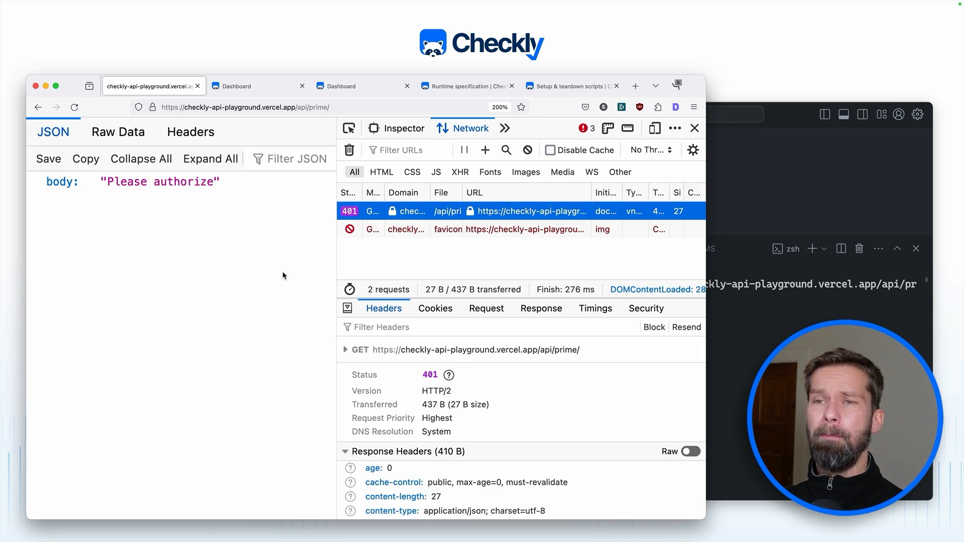
# Step: In the terminal, run the Bearer-authorized curl to /api/prime/ and confirm it returns number 7
pyautogui.click(720, 350)
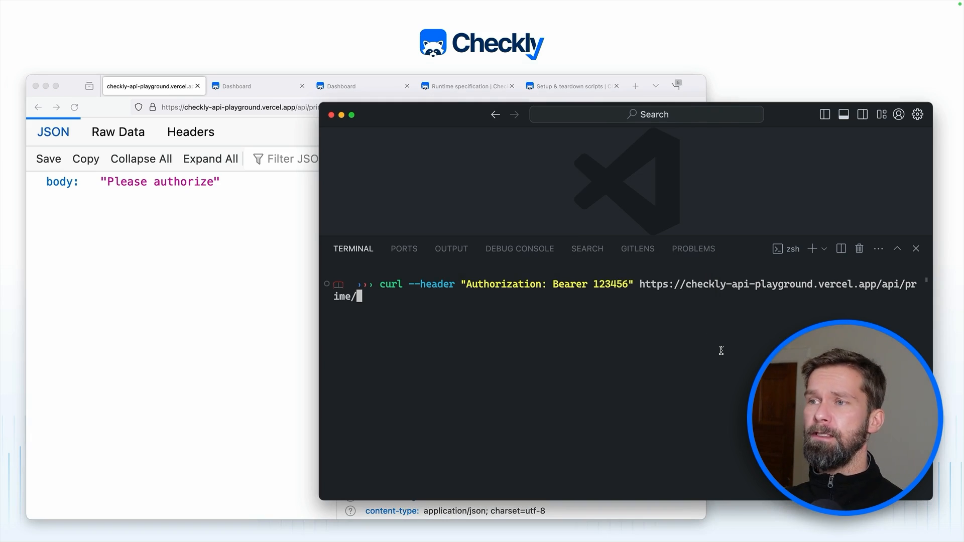
pyautogui.press('Return')
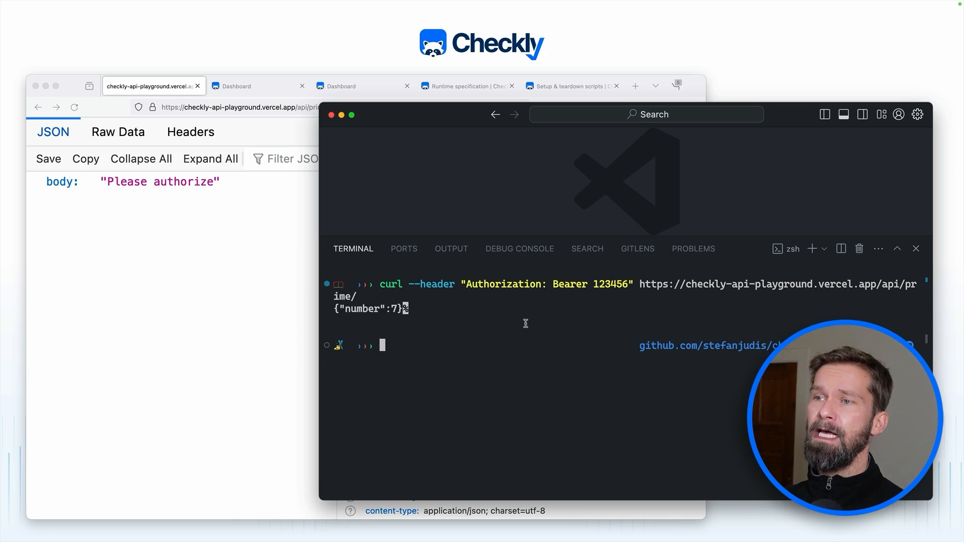
pyautogui.moveTo(467, 284); pyautogui.dragTo(617, 284)
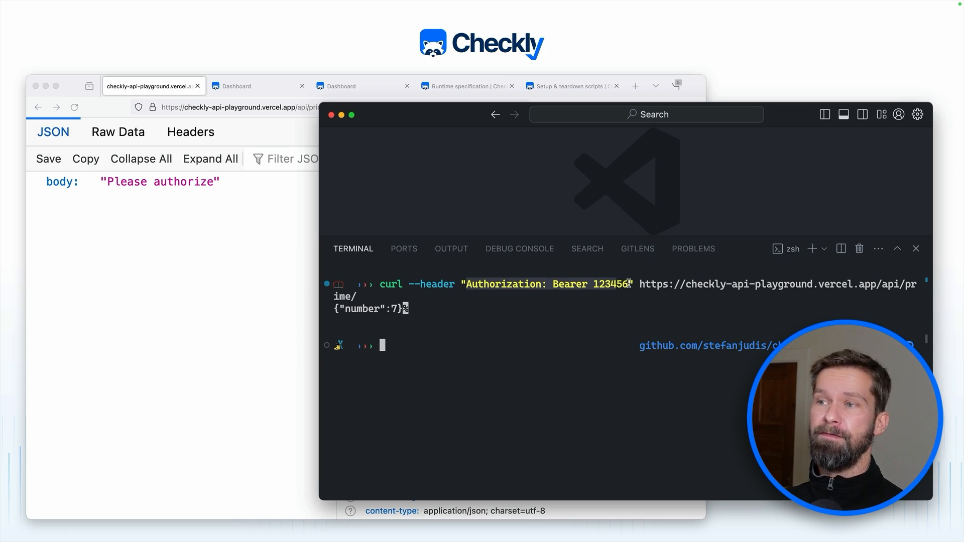
pyautogui.moveTo(432, 303); pyautogui.dragTo(340, 309)
pyautogui.click(396, 308)
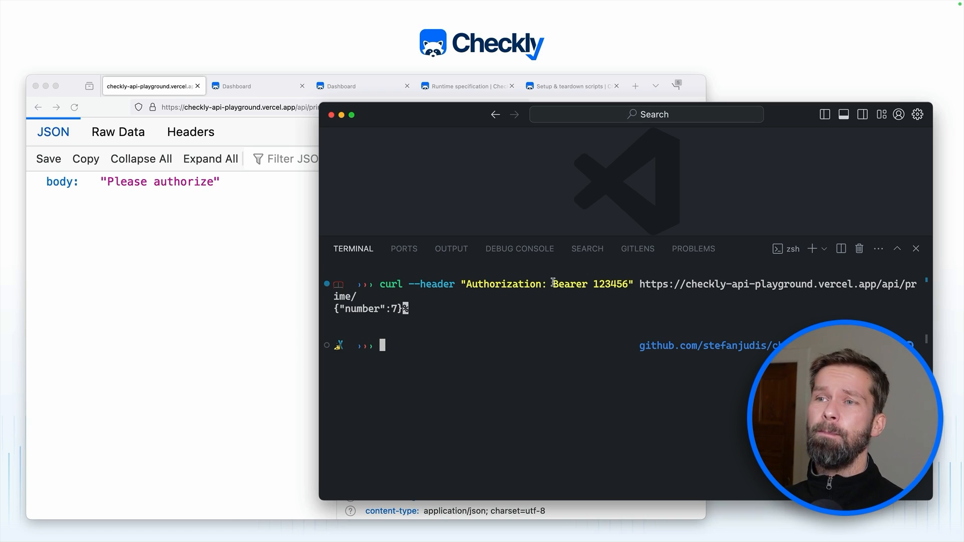
pyautogui.moveTo(553, 283); pyautogui.dragTo(627, 283)
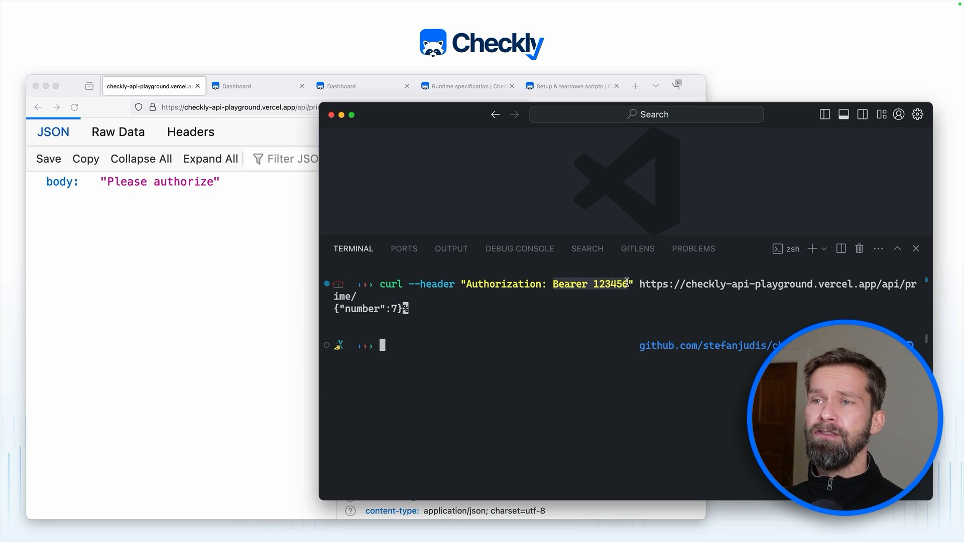
pyautogui.click(601, 283)
pyautogui.doubleClick(609, 284)
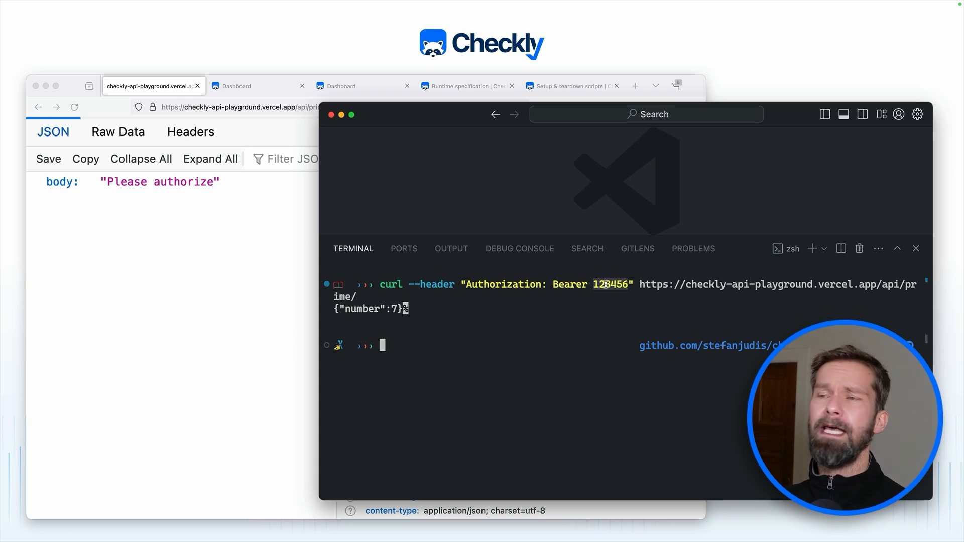
pyautogui.click(475, 369)
# Step: Rerun the earlier curl to /api/token/ and review the bearer token it returns
pyautogui.press('Up')
pyautogui.press('Up')
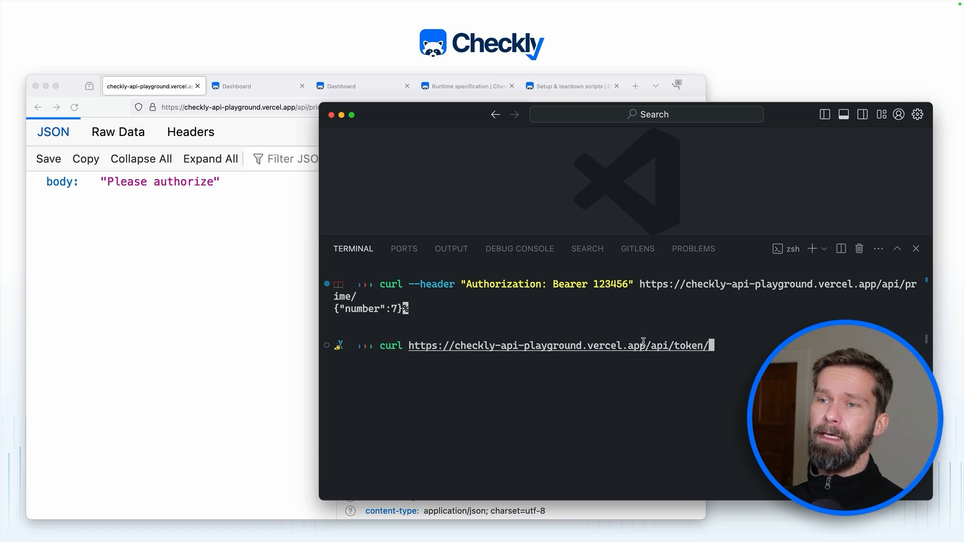
pyautogui.moveTo(644, 345); pyautogui.dragTo(721, 345)
pyautogui.click(722, 345)
pyautogui.press('Return')
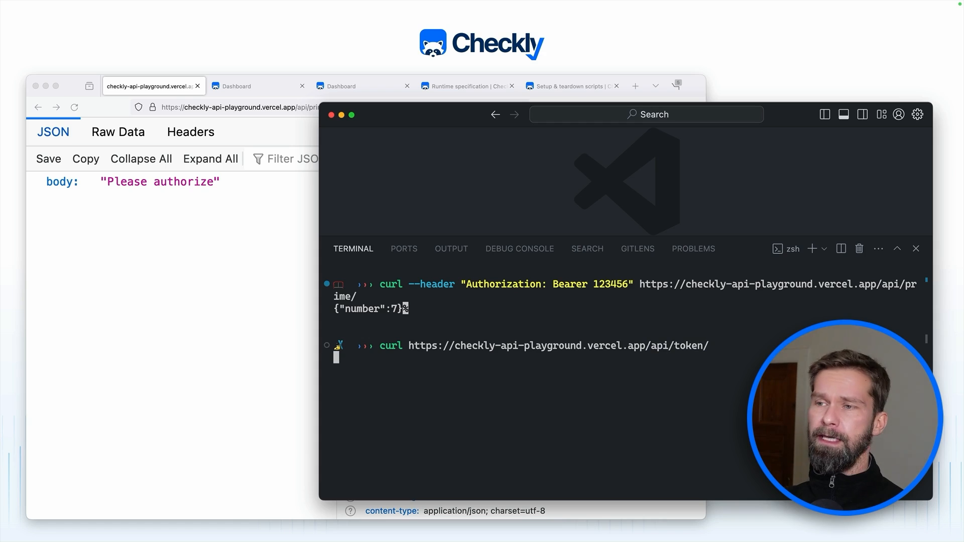
pyautogui.doubleClick(406, 358)
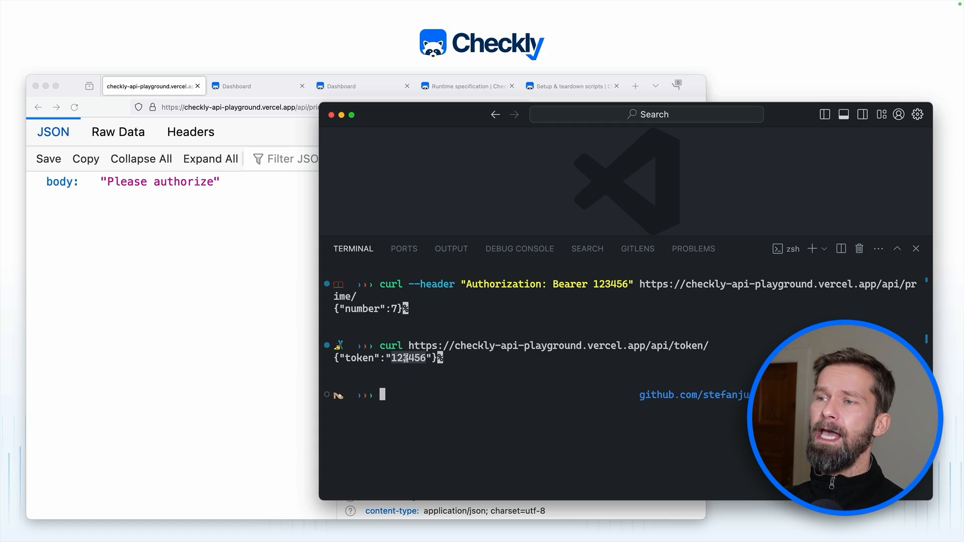
pyautogui.moveTo(553, 284); pyautogui.dragTo(631, 284)
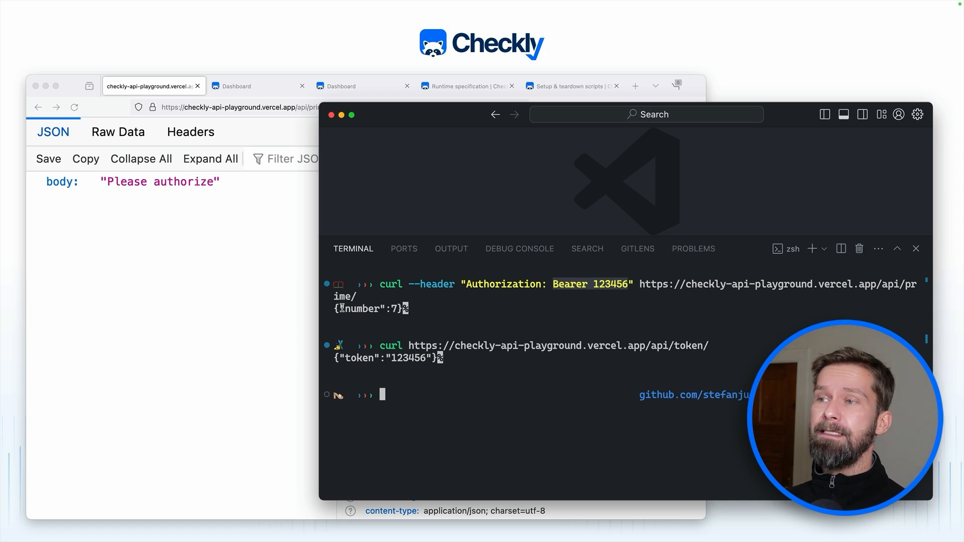
pyautogui.moveTo(345, 308); pyautogui.dragTo(413, 309)
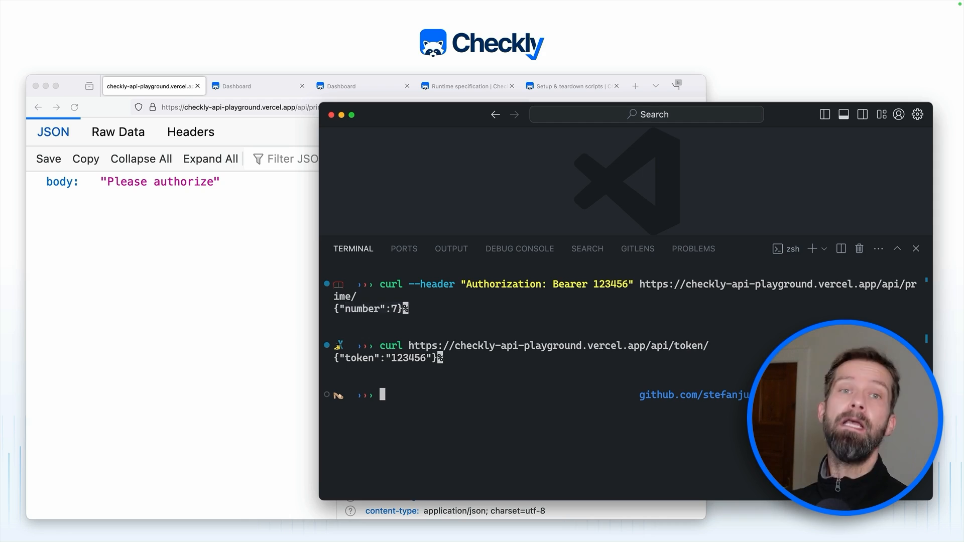
# Step: Return to Firefox and view the Checkly dashboard listing Prime API among three passing checks
pyautogui.click(221, 356)
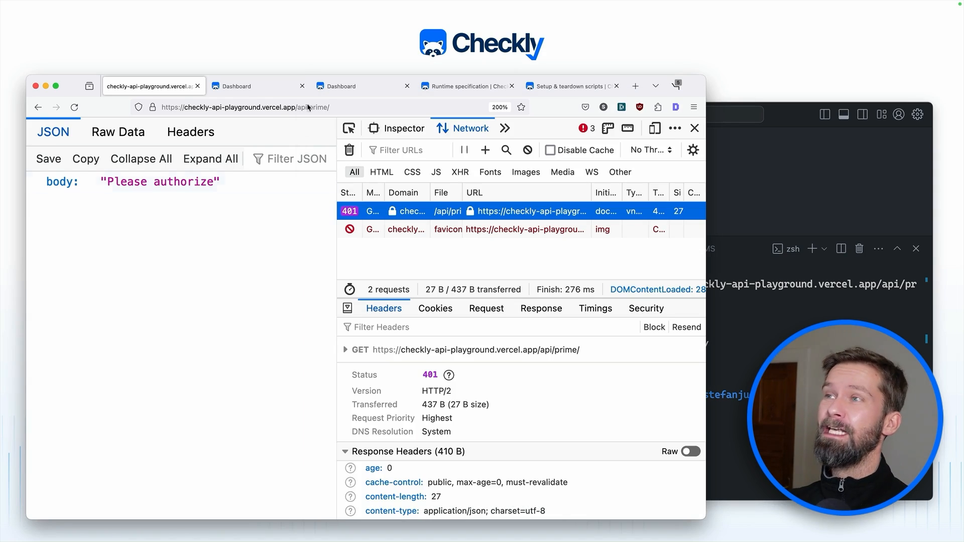
pyautogui.click(243, 93)
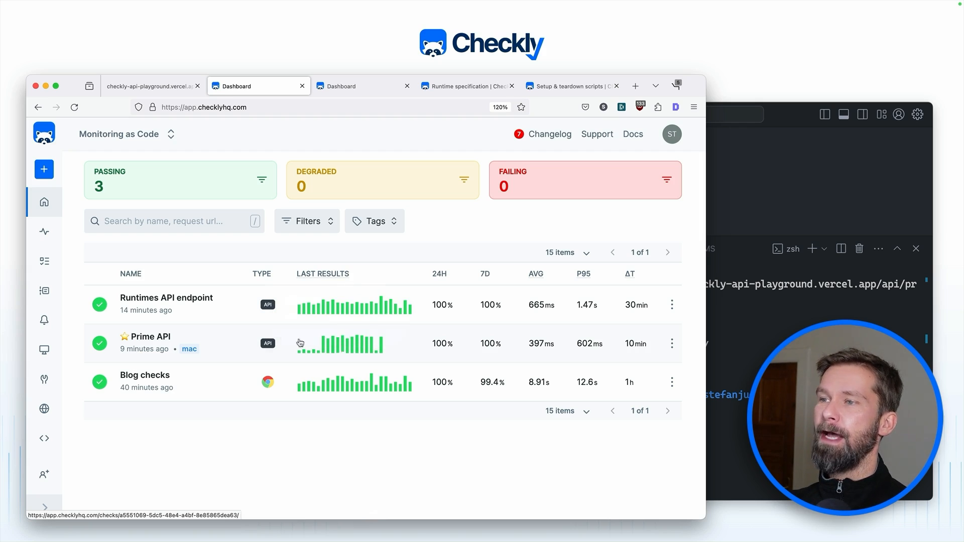
pyautogui.moveTo(382, 350)
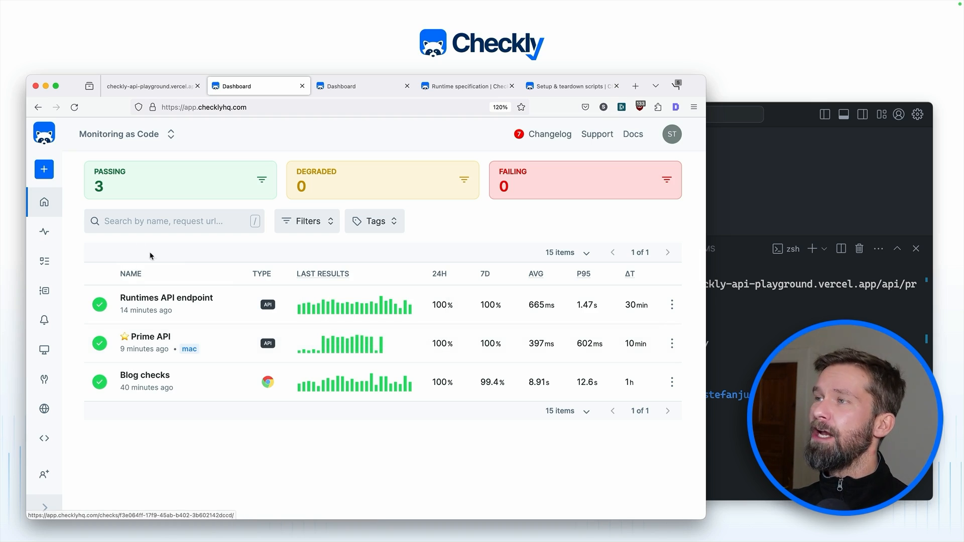
# Step: Create a new API check and name it 'Rebuild'
pyautogui.click(48, 171)
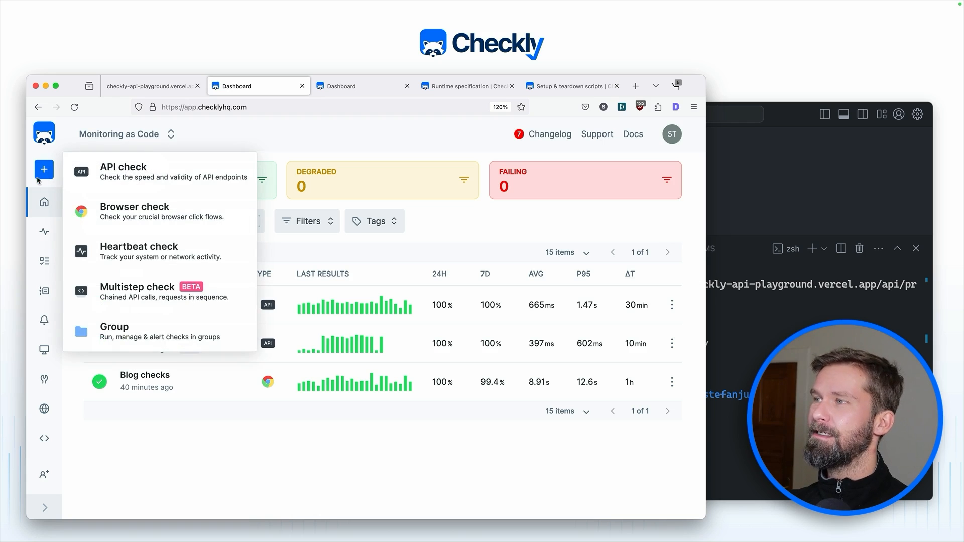
pyautogui.click(128, 169)
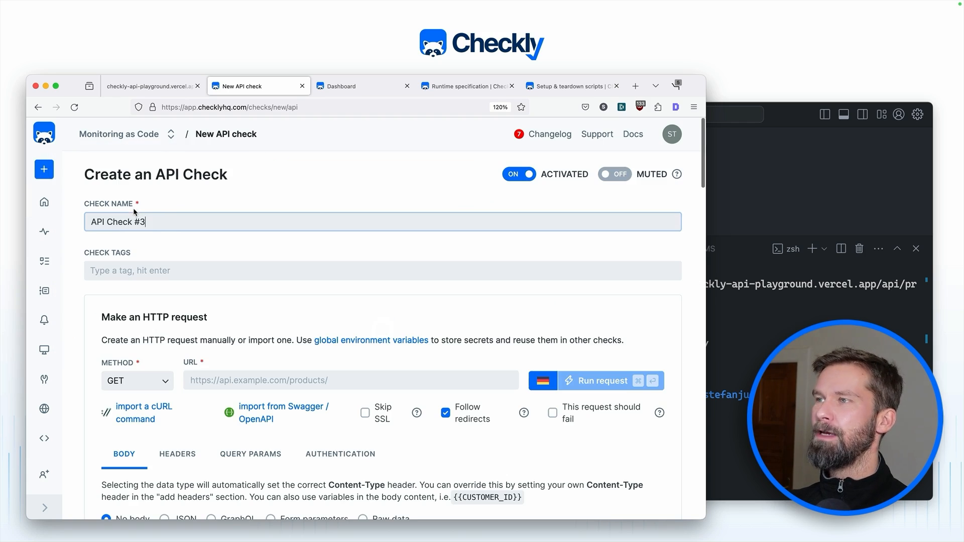
pyautogui.tripleClick(138, 221)
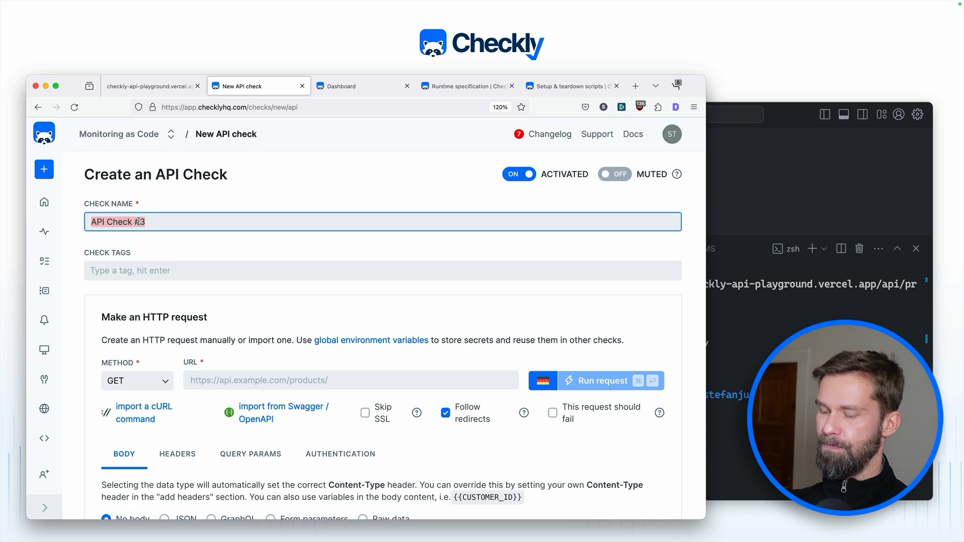
pyautogui.write('REbui')
pyautogui.press('BackSpace')
pyautogui.press('BackSpace')
pyautogui.press('BackSpace')
pyautogui.press('BackSpace')
pyautogui.write('ebui')
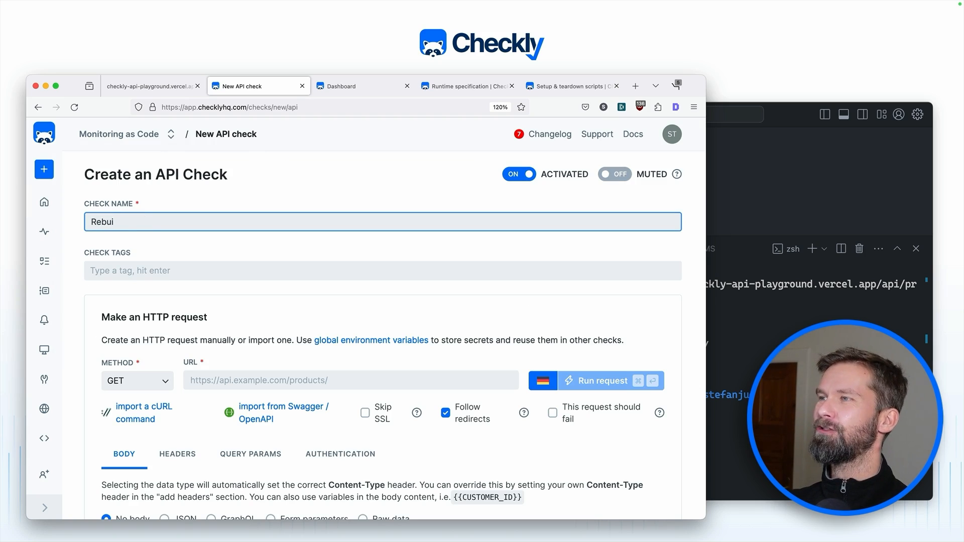
pyautogui.write('ld')
# Step: Copy the playground's /api/prime/ address and paste it into the check's URL field
pyautogui.scroll(-2, 172, 303)
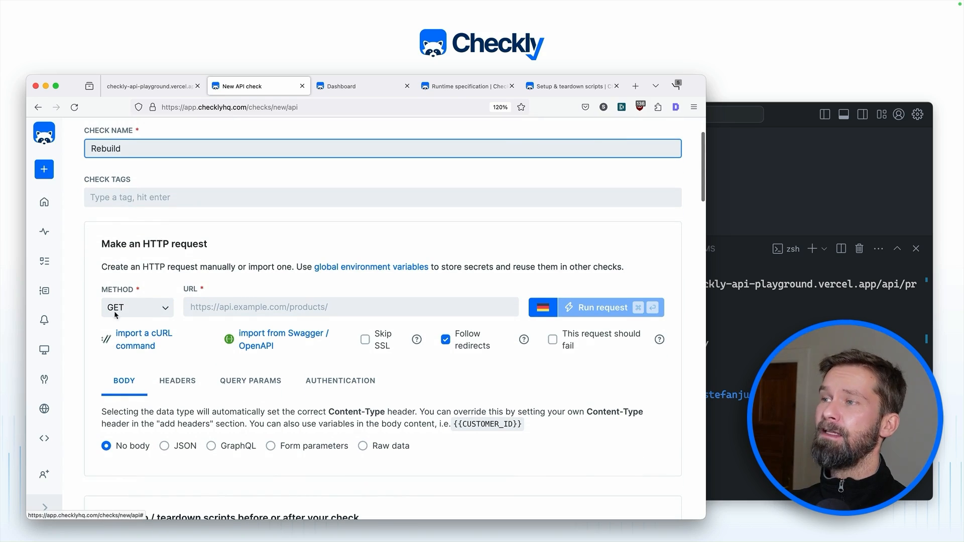
pyautogui.click(235, 314)
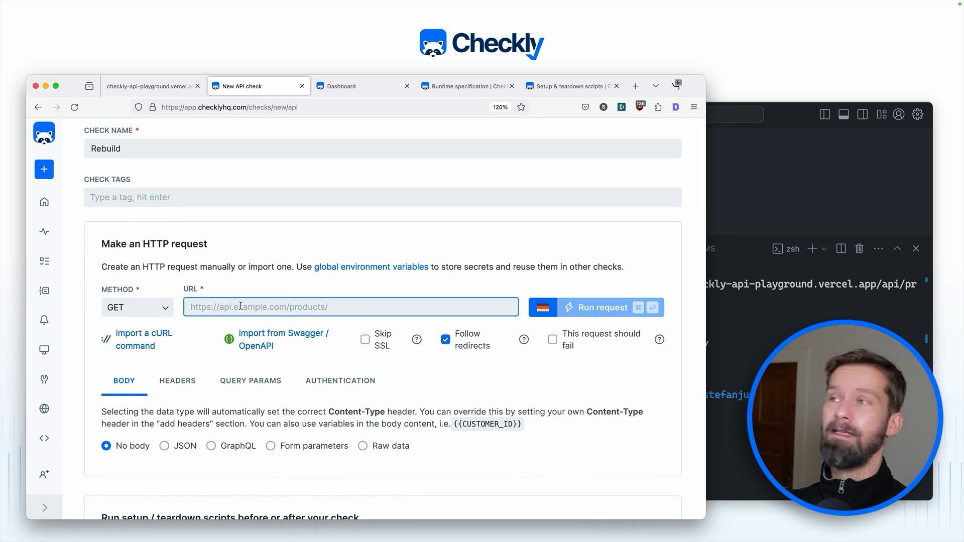
pyautogui.click(153, 85)
pyautogui.doubleClick(187, 107)
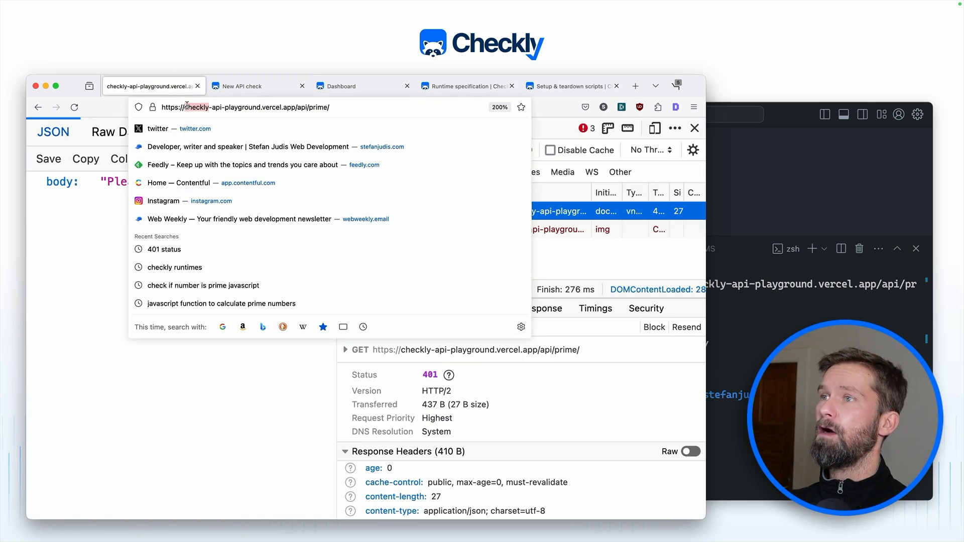
pyautogui.tripleClick(187, 107)
pyautogui.press('super+c')
pyautogui.click(231, 92)
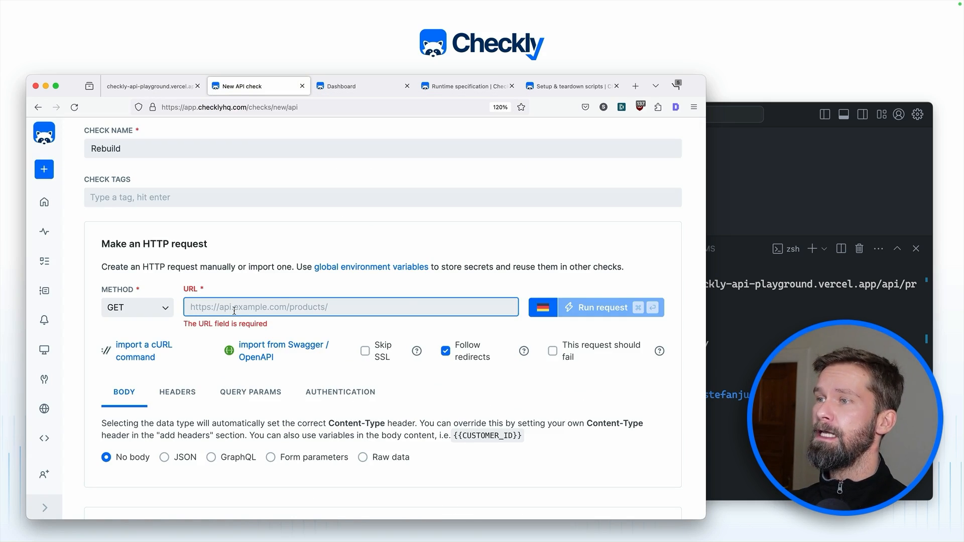
pyautogui.press('super+v')
# Step: Test-run the request, which returns 401 Please authorize, and close the result
pyautogui.click(586, 311)
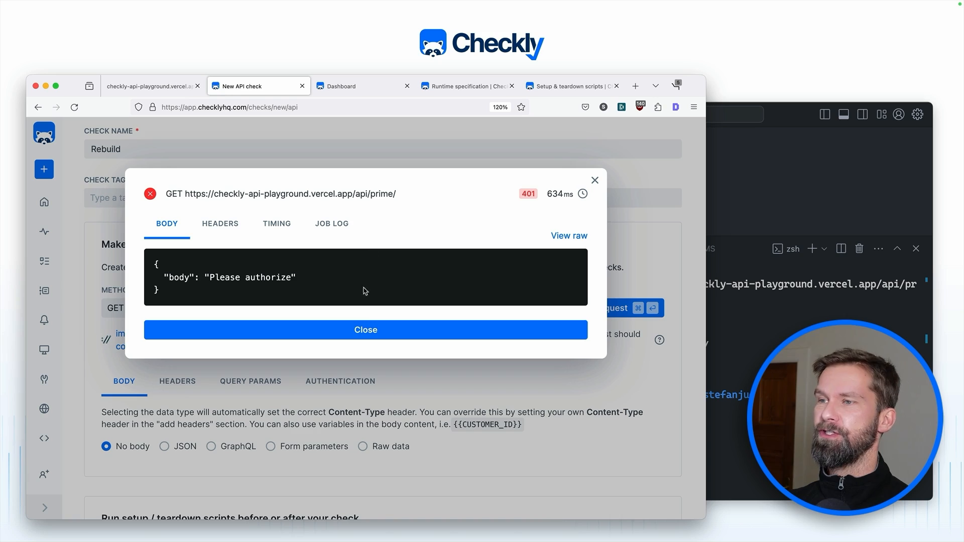
pyautogui.click(366, 332)
pyautogui.scroll(-10, 366, 334)
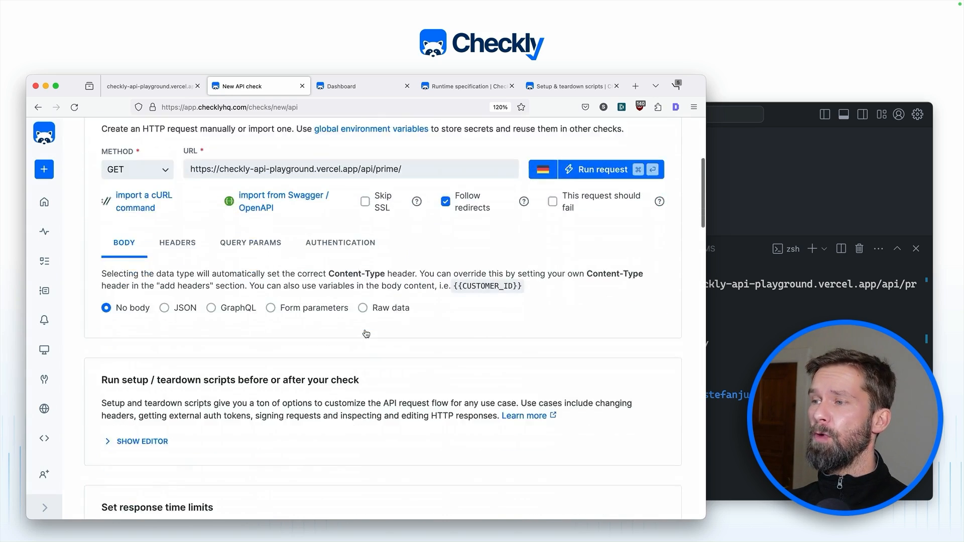
pyautogui.scroll(-1, 367, 334)
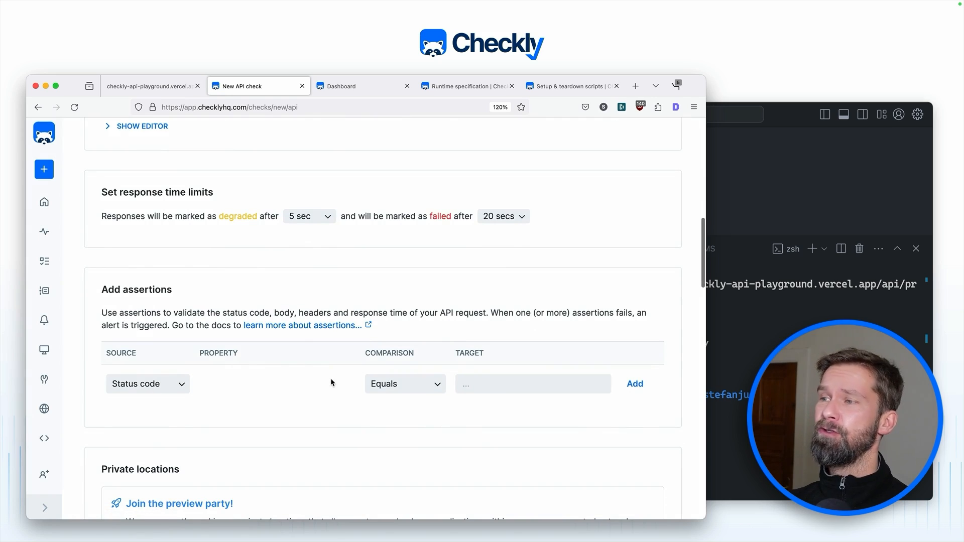
# Step: Add an assertion that the status code equals 200
pyautogui.click(477, 385)
pyautogui.write('200')
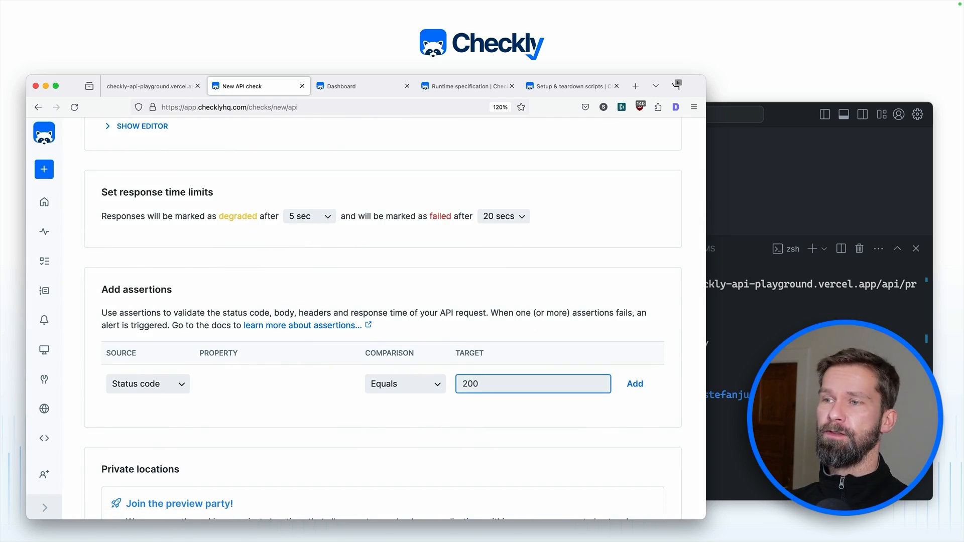
pyautogui.scroll(-2, 414, 372)
pyautogui.scroll(10, 414, 372)
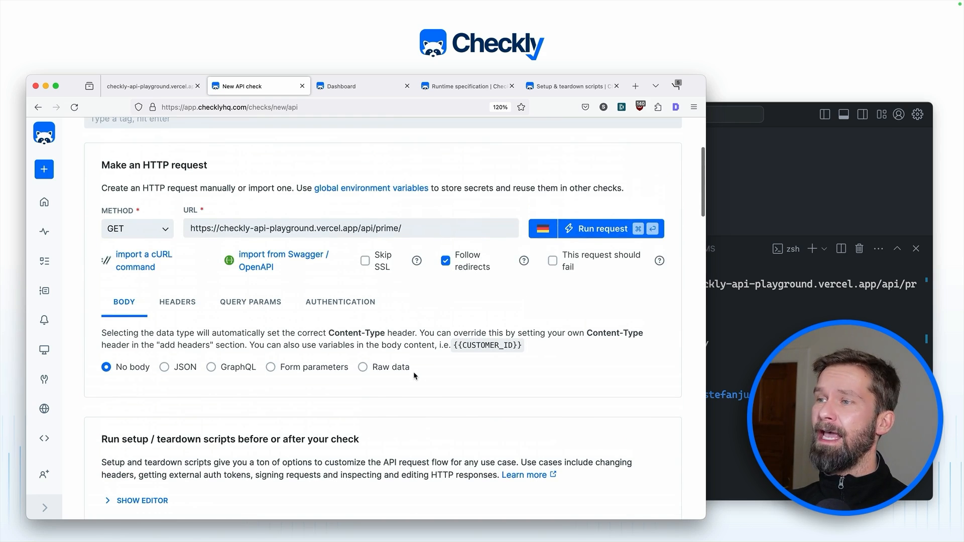
# Step: Add an Authorization request header with a Bearer test token value
pyautogui.click(175, 306)
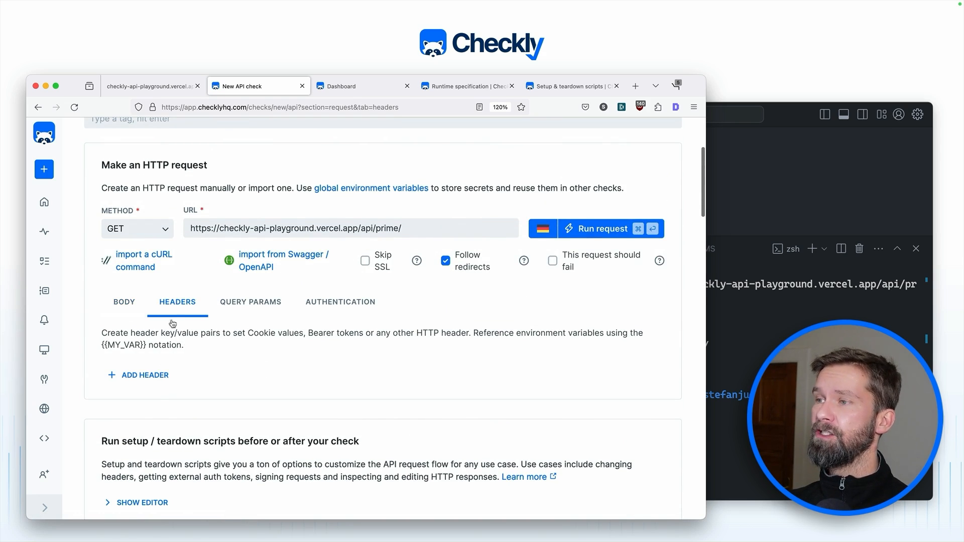
pyautogui.click(148, 376)
pyautogui.click(160, 376)
pyautogui.write('Authori')
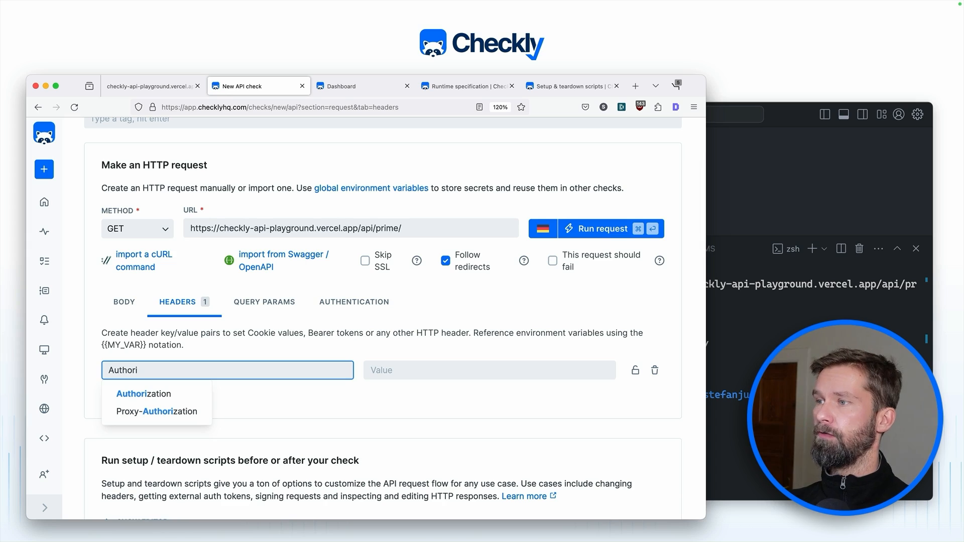
pyautogui.press('Down')
pyautogui.press('Return')
pyautogui.press('Tab')
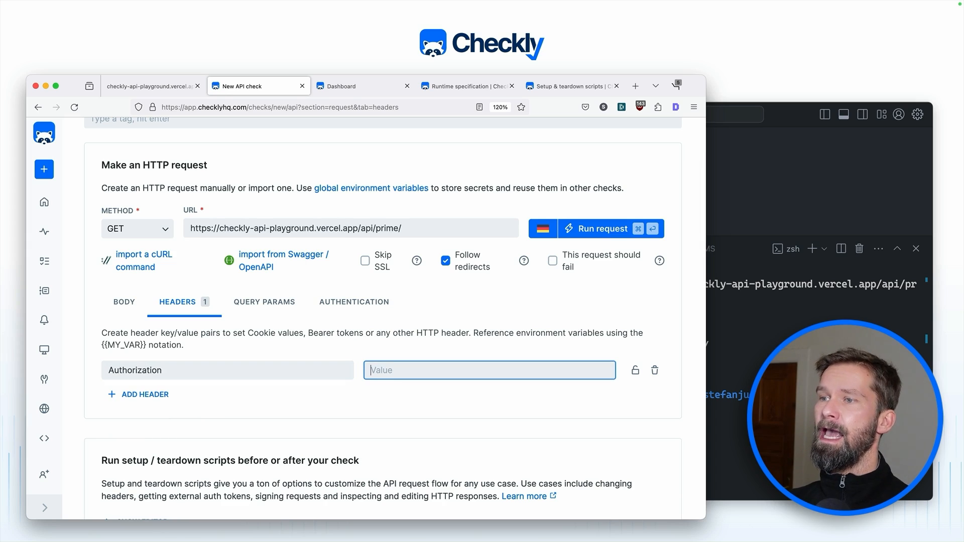
pyautogui.write('Bearer ')
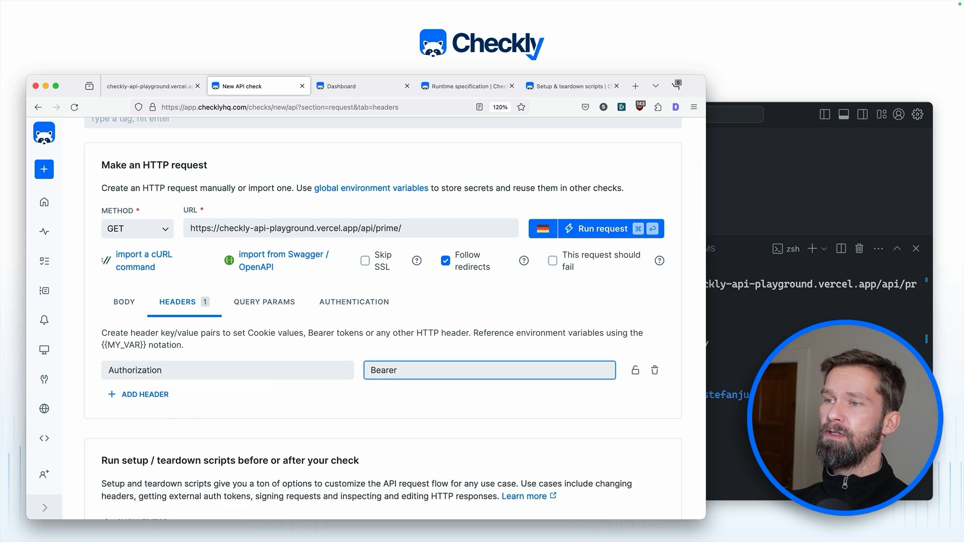
pyautogui.write('12345')
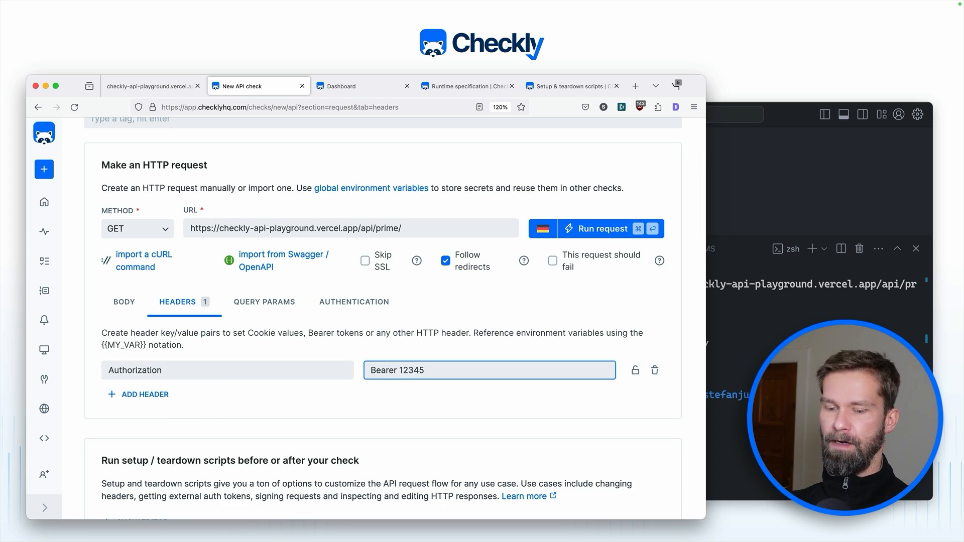
pyautogui.write('6')
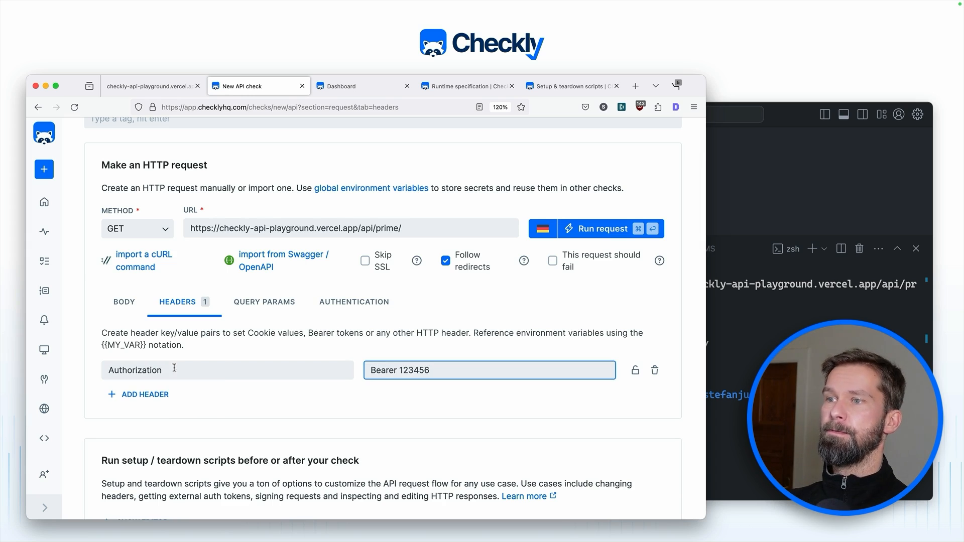
# Step: Test-run the request with the header and review the note on {{MY_VAR}} variable references
pyautogui.click(594, 236)
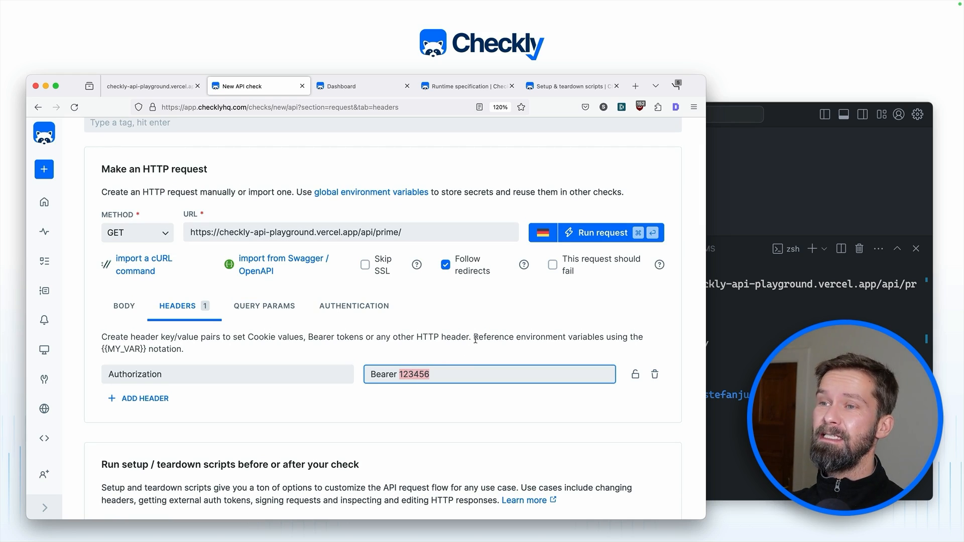
pyautogui.moveTo(473, 337); pyautogui.dragTo(284, 347)
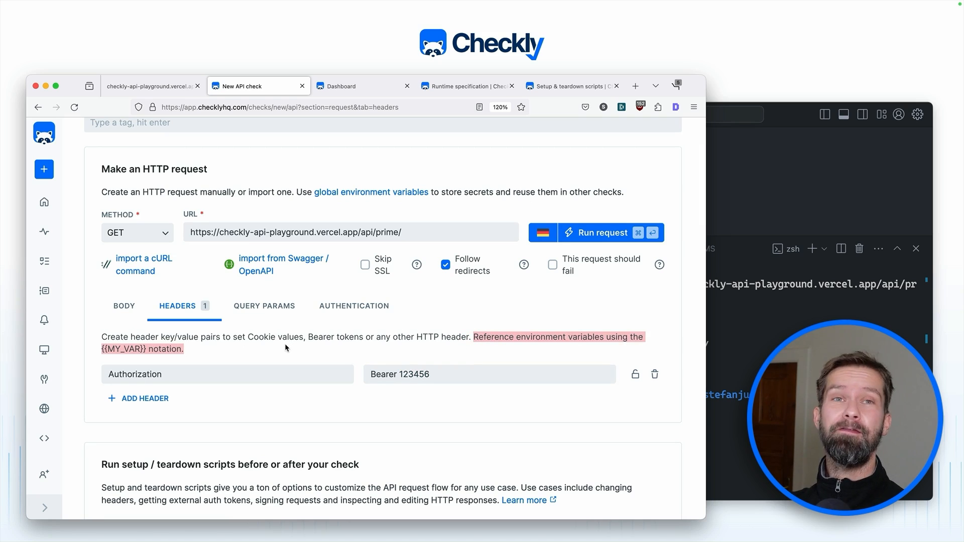
pyautogui.click(245, 343)
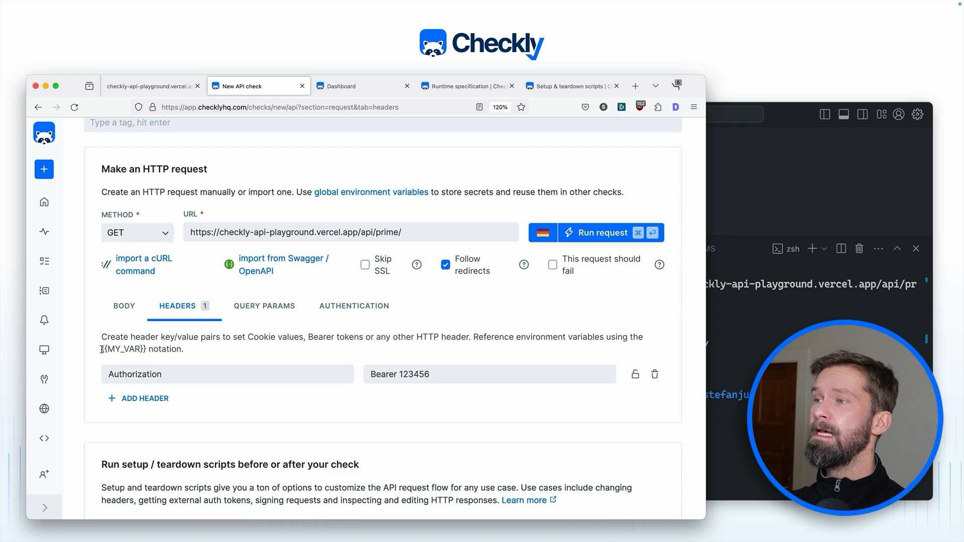
pyautogui.moveTo(102, 350); pyautogui.dragTo(146, 351)
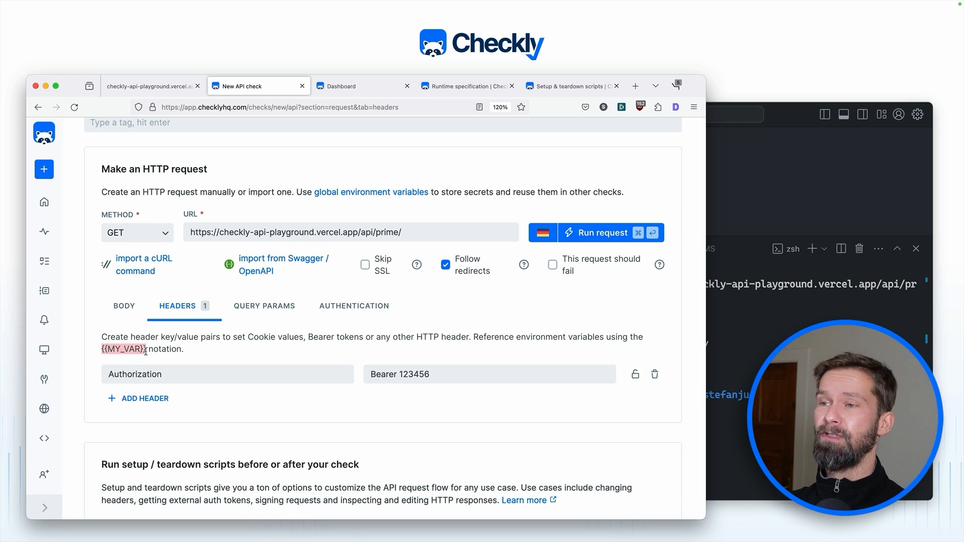
# Step: Replace the fixed token so the Authorization value reads Bearer {{API_TOKEN}}
pyautogui.doubleClick(414, 376)
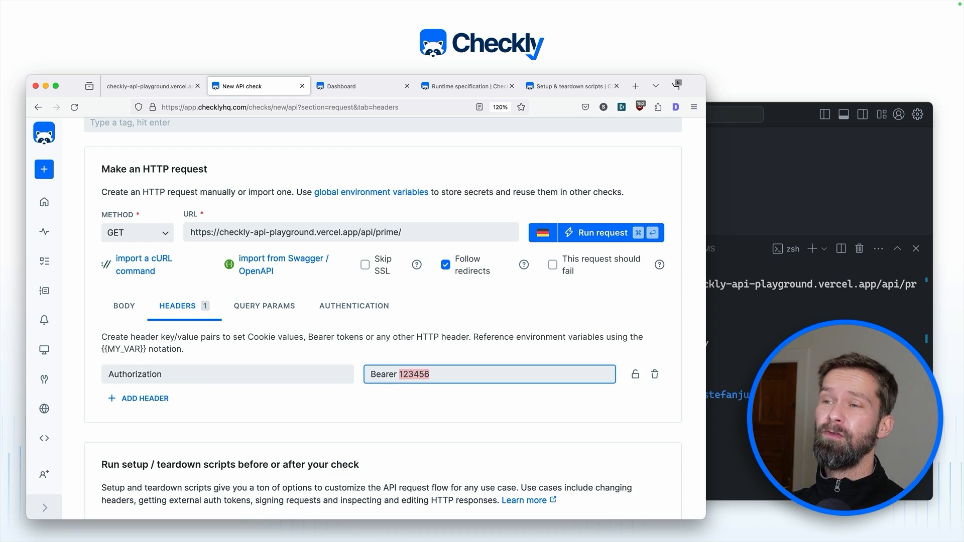
pyautogui.write('{{}}')
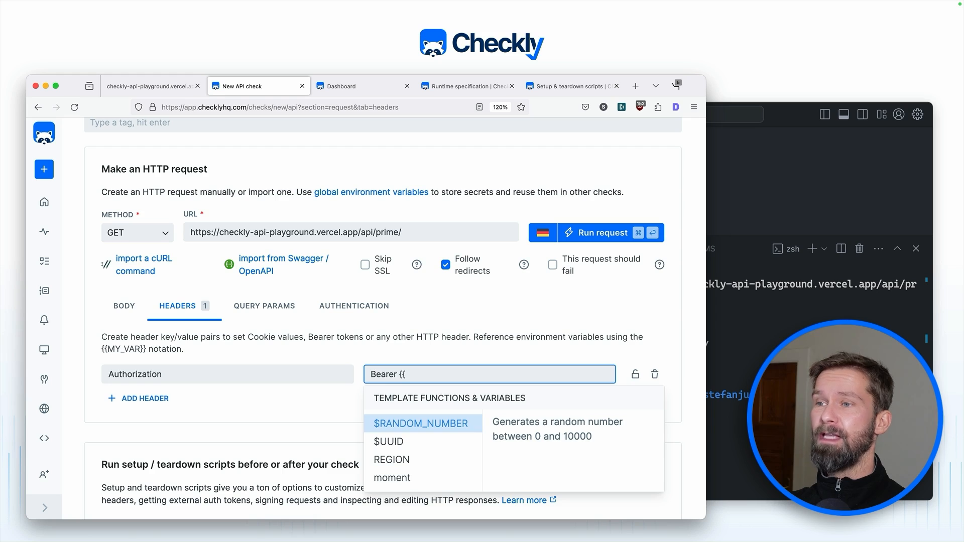
pyautogui.press('Left')
pyautogui.press('Left')
pyautogui.write('API_TOKEN')
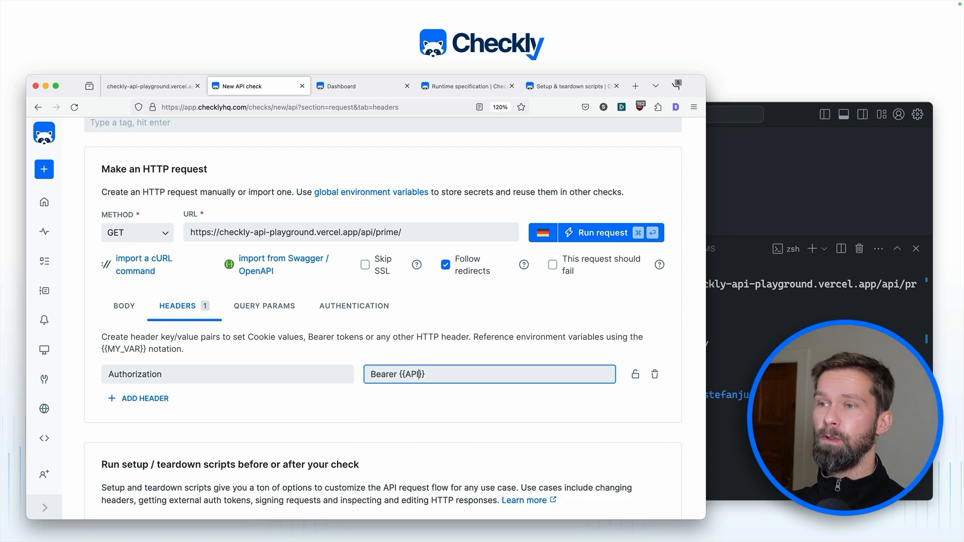
pyautogui.scroll(-5, 237, 268)
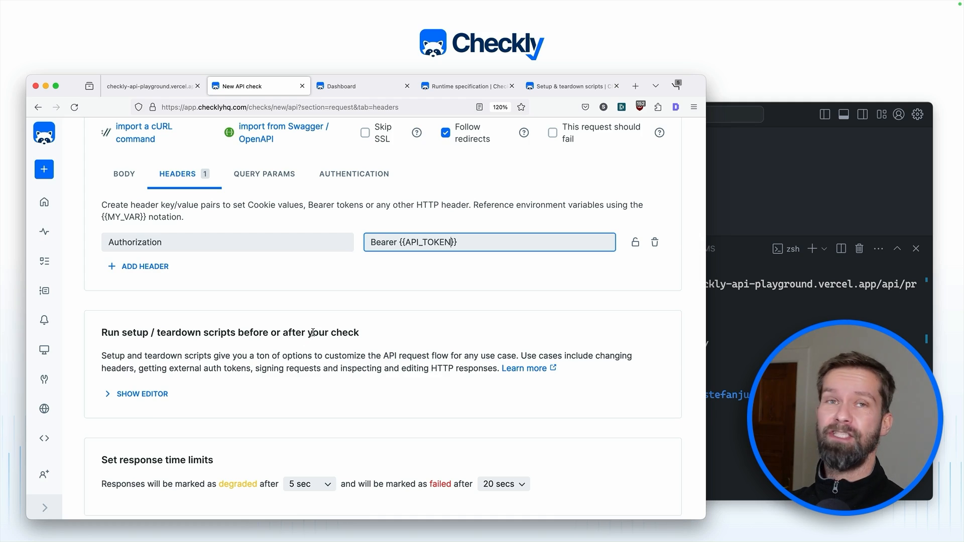
# Step: Choose an inline setup script and write a process.env.API_TOKEN assignment with a test token value
pyautogui.click(136, 394)
pyautogui.scroll(-3, 132, 396)
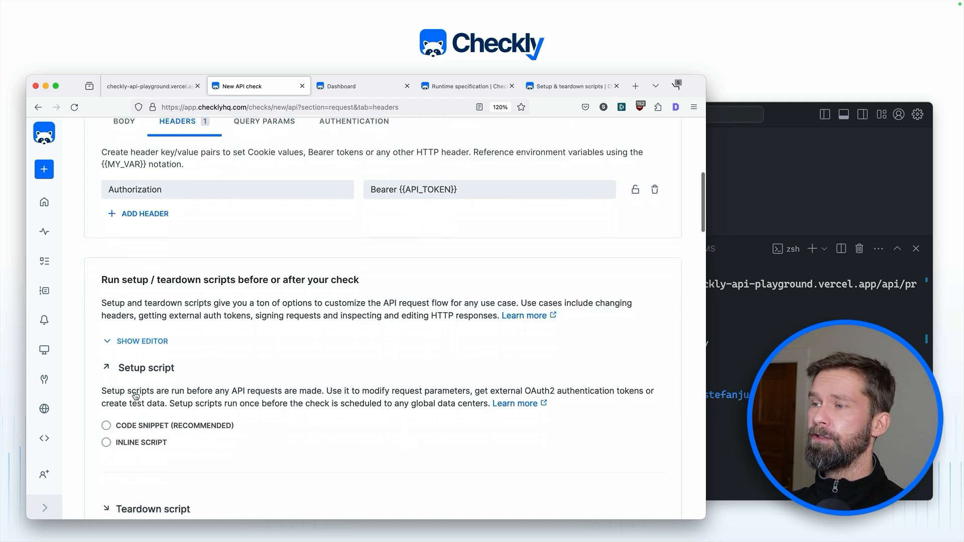
pyautogui.click(131, 405)
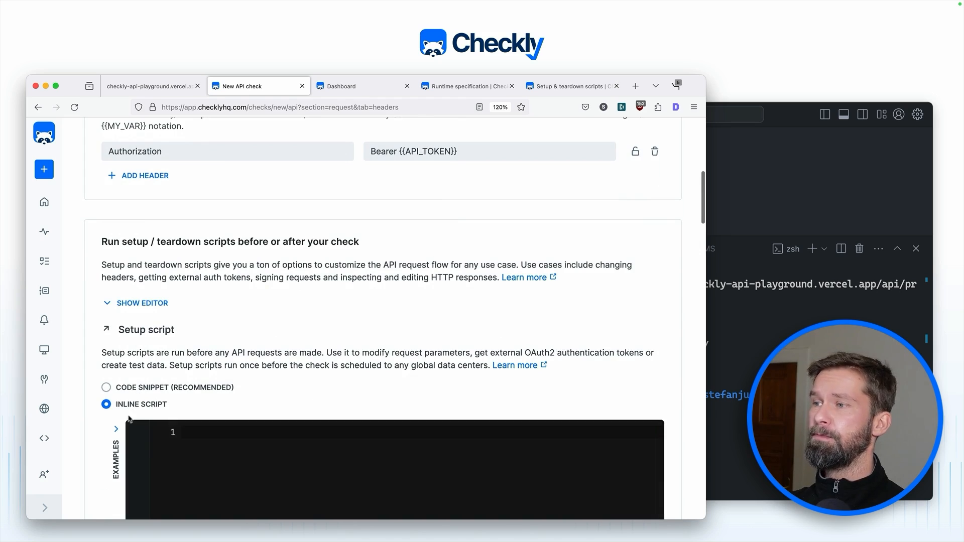
pyautogui.click(187, 464)
pyautogui.scroll(-2, 185, 463)
pyautogui.write('pr')
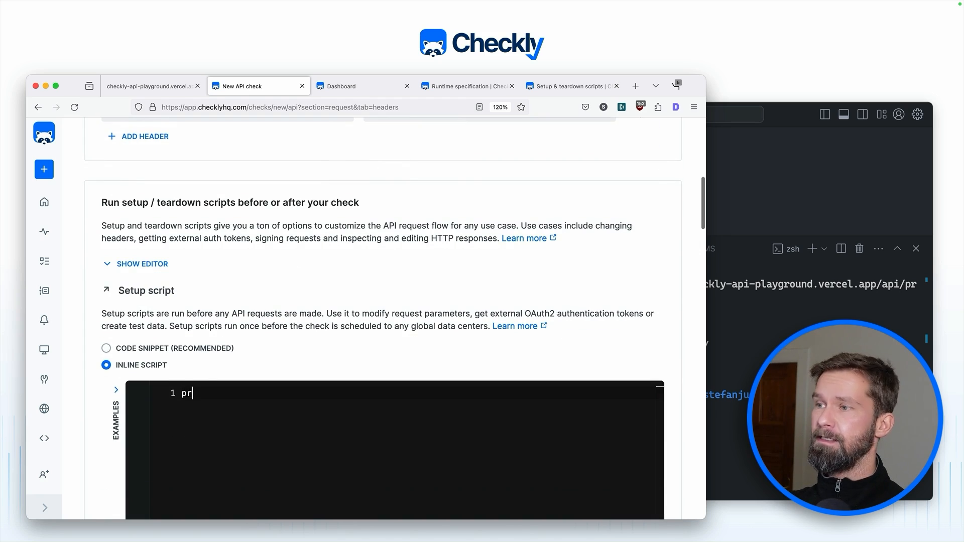
pyautogui.write('ocess.env.')
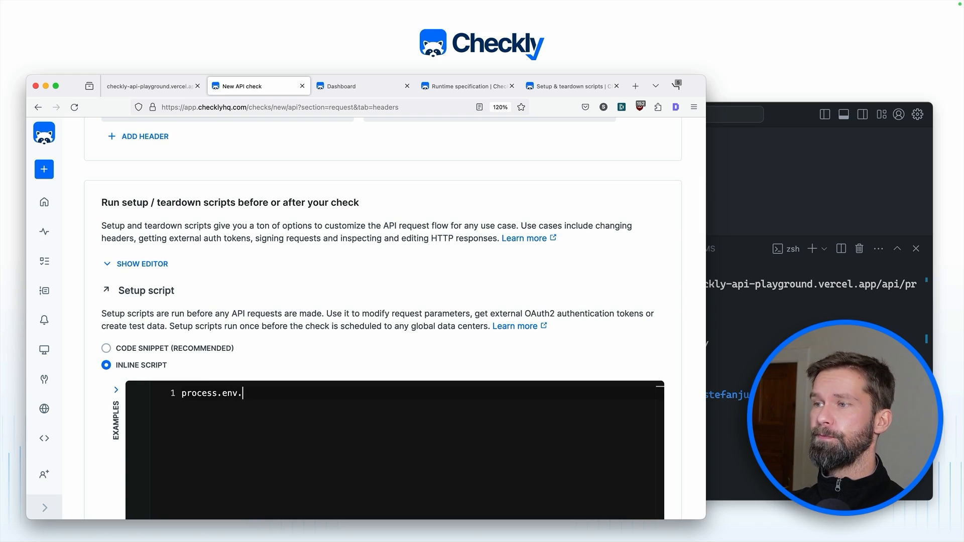
pyautogui.write("API_TOKEN = '2")
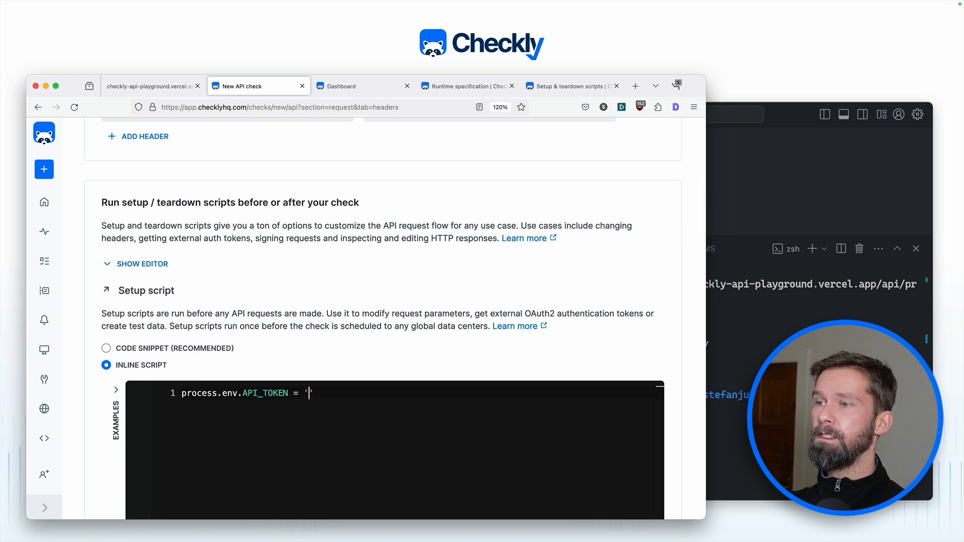
pyautogui.write('3453')
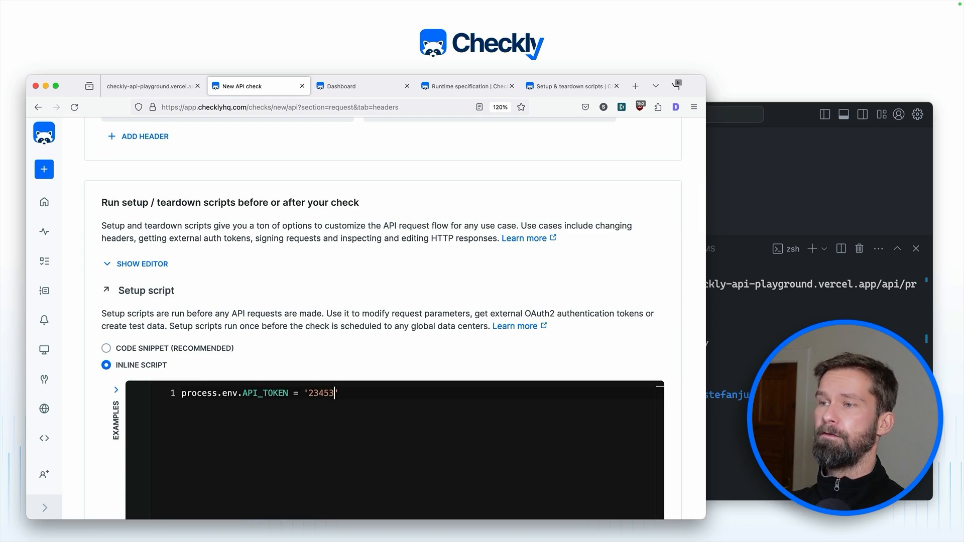
pyautogui.scroll(3, 324, 339)
pyautogui.scroll(2, 363, 324)
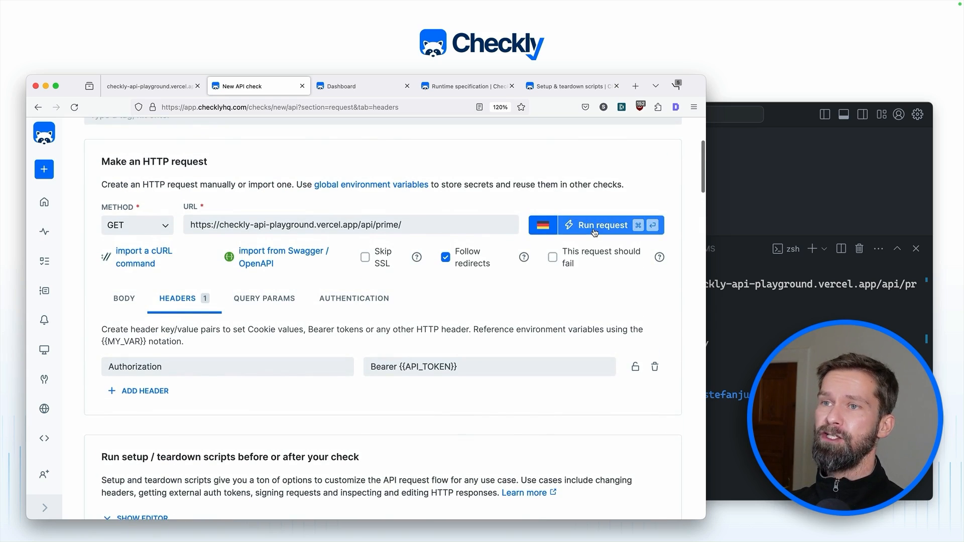
# Step: Test-run the request: still 401 Please authorize, though the setup token appears in the Authorization header
pyautogui.click(594, 231)
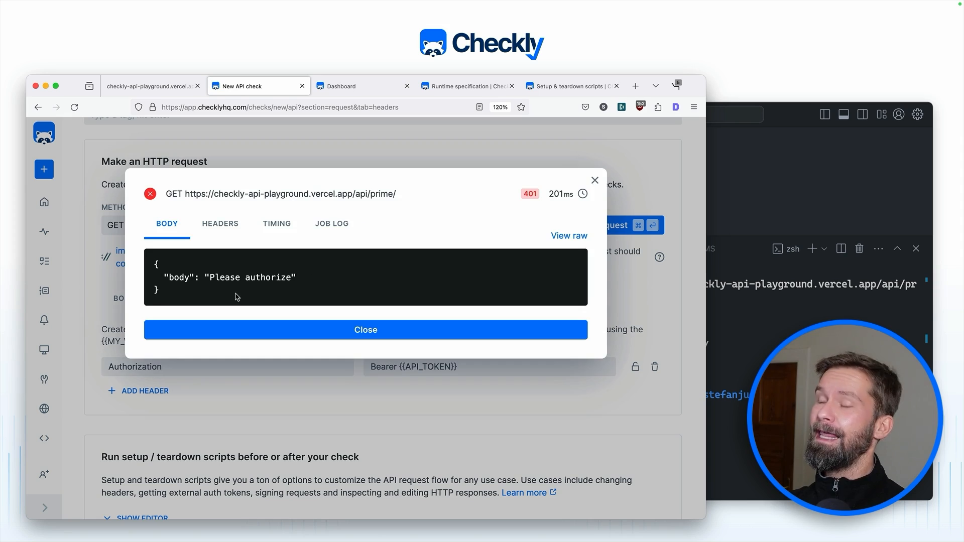
pyautogui.moveTo(166, 295); pyautogui.dragTo(150, 269)
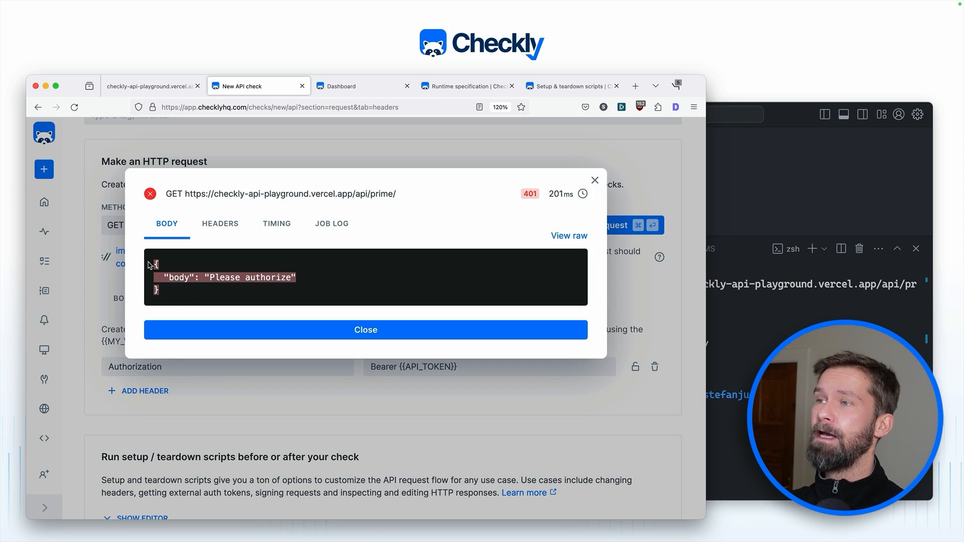
pyautogui.click(227, 224)
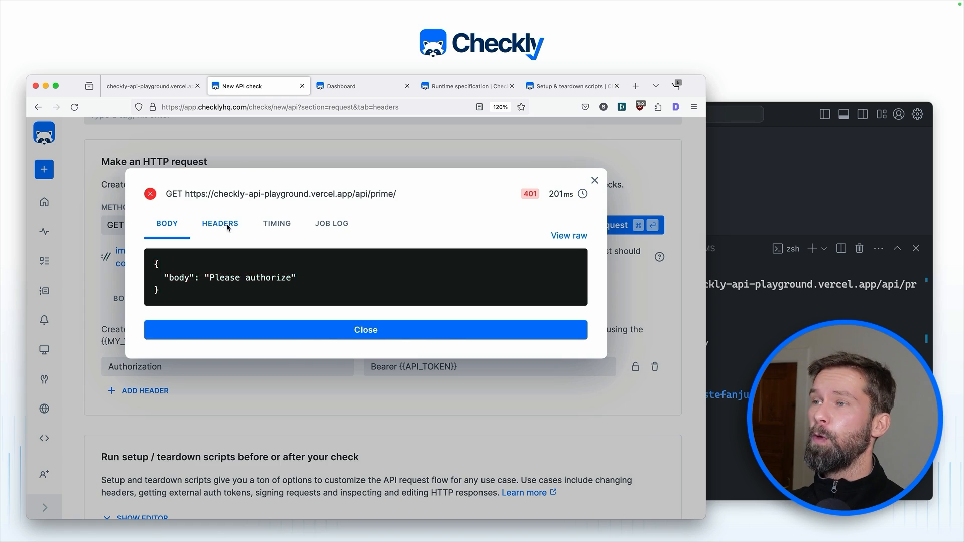
pyautogui.scroll(-5, 260, 316)
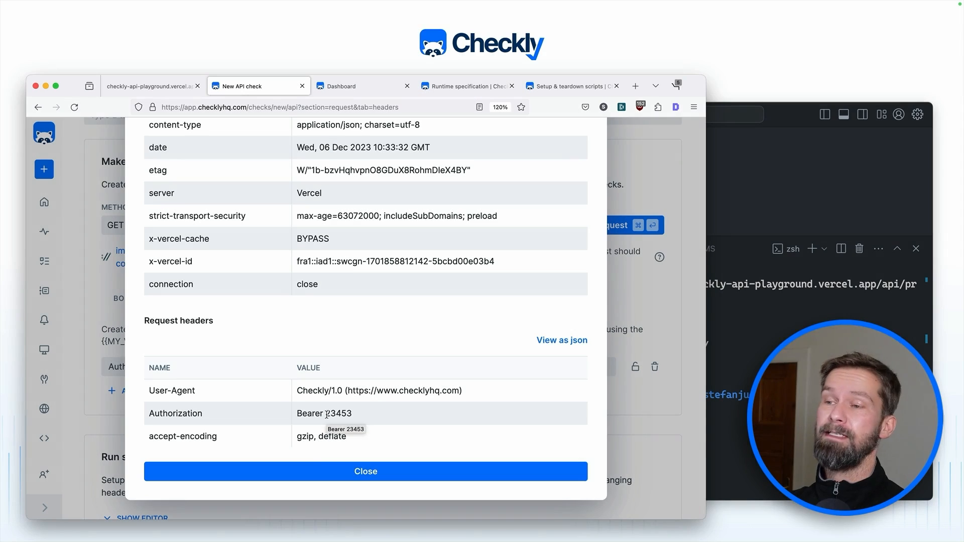
pyautogui.click(311, 475)
pyautogui.scroll(-5, 306, 409)
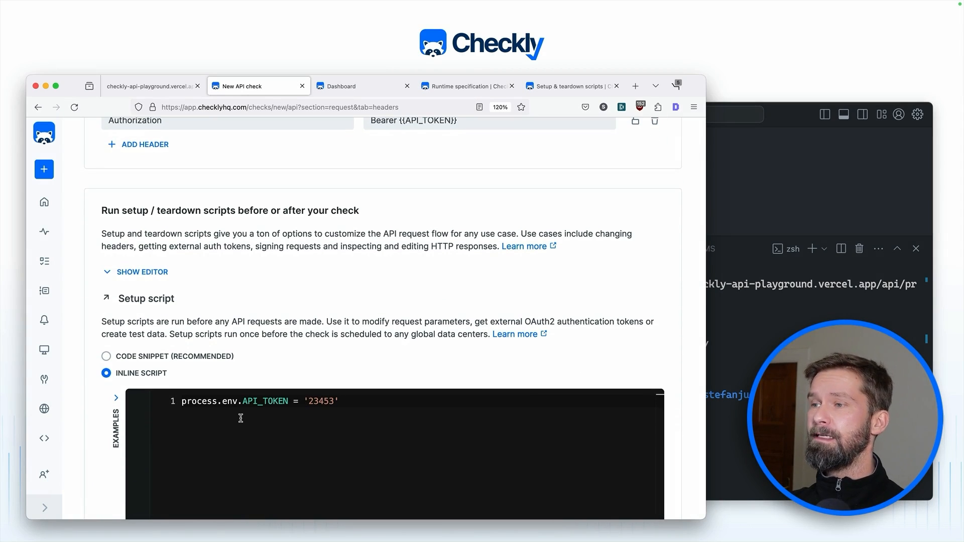
# Step: Replace the setup script with an axios script that fetches the playground's /api/token endpoint
pyautogui.press('super+a')
pyautogui.press('super+v')
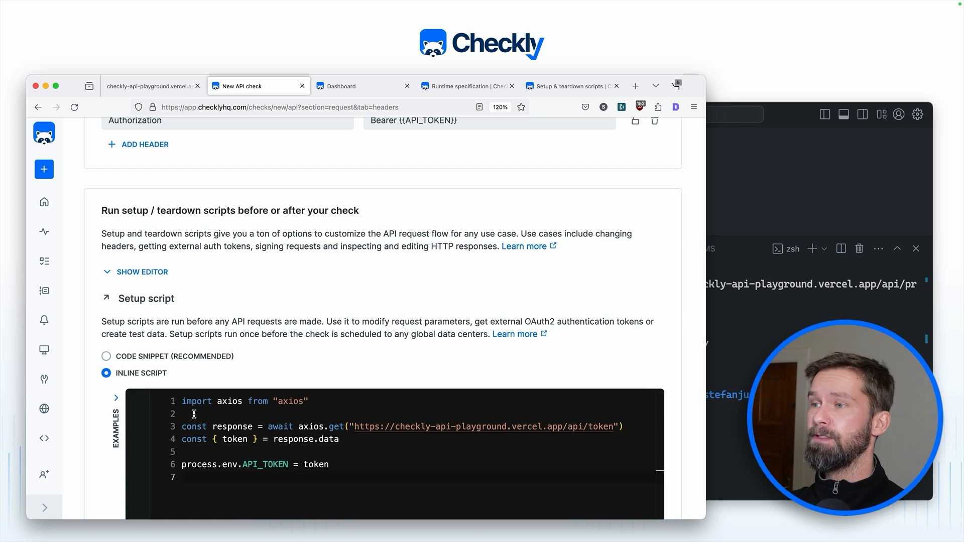
pyautogui.click(182, 401)
pyautogui.moveTo(182, 402); pyautogui.dragTo(297, 404)
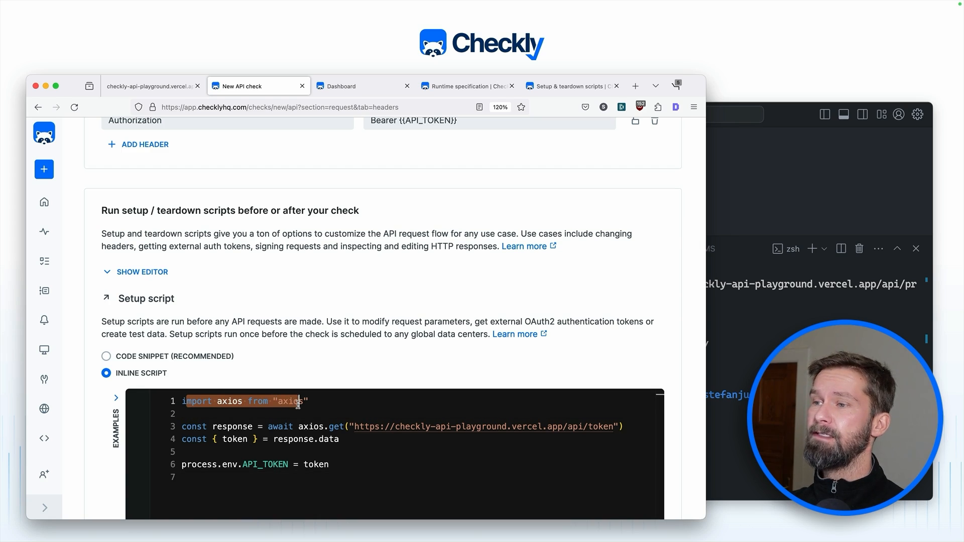
pyautogui.click(241, 427)
pyautogui.click(355, 427)
pyautogui.moveTo(355, 427); pyautogui.dragTo(609, 427)
# Step: Review how the script reads the response token and assigns it to process.env.API_TOKEN
pyautogui.click(310, 440)
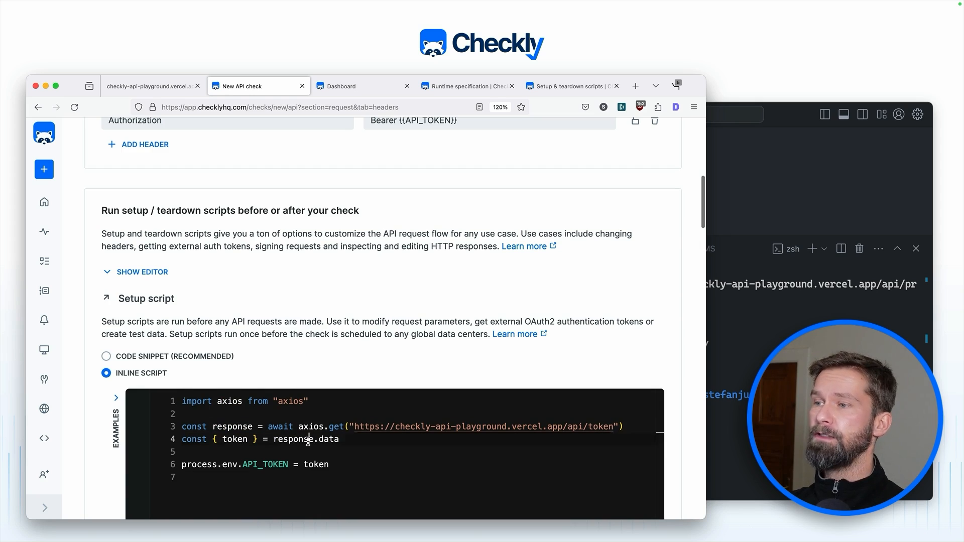
pyautogui.click(235, 439)
pyautogui.click(269, 470)
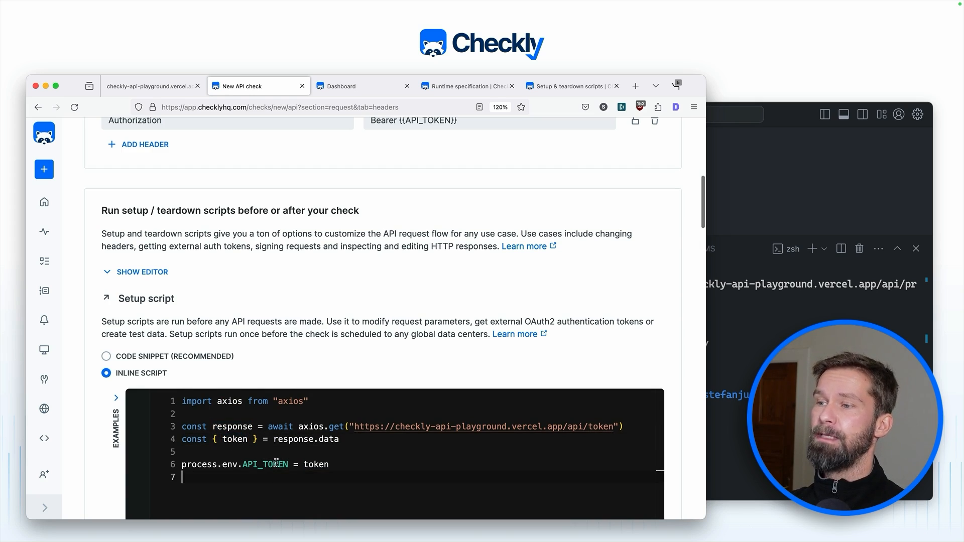
pyautogui.doubleClick(275, 464)
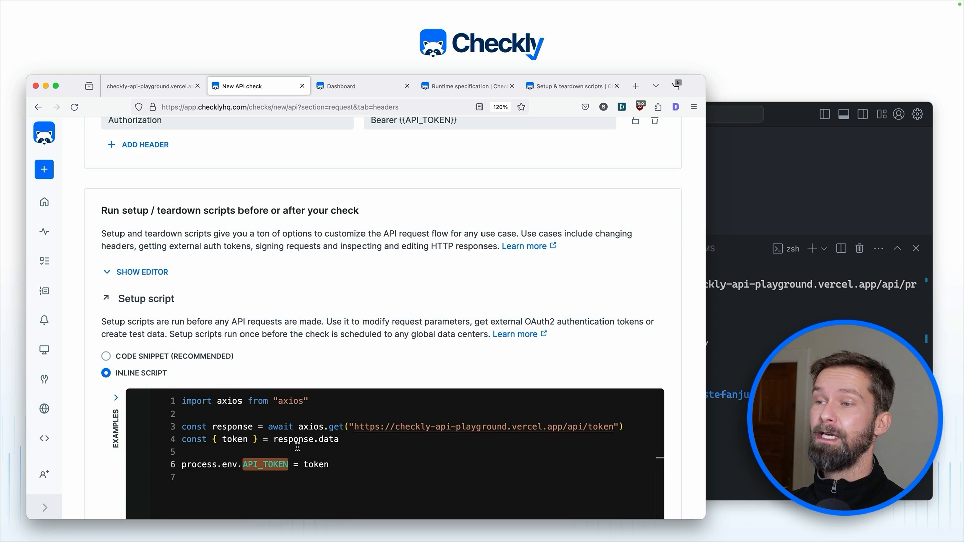
pyautogui.scroll(3, 297, 448)
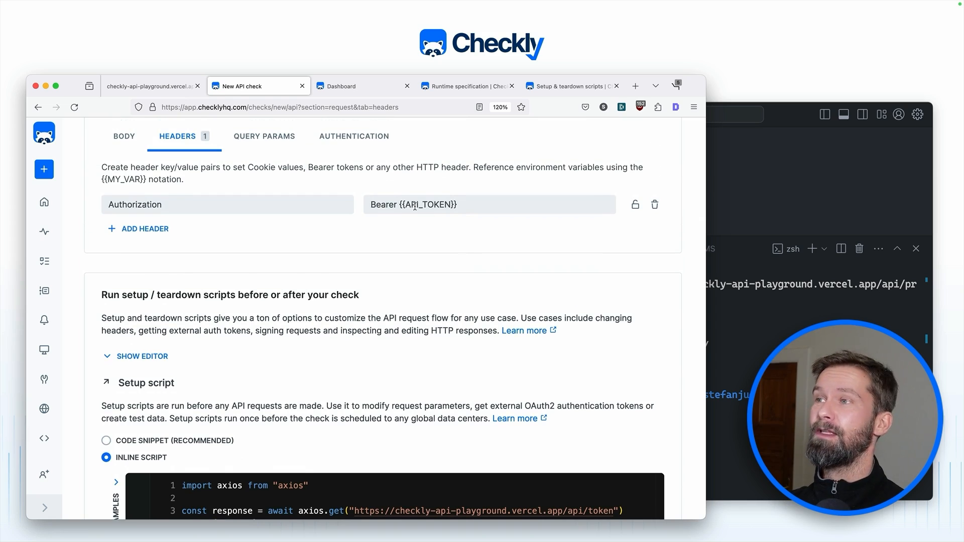
pyautogui.scroll(3, 415, 205)
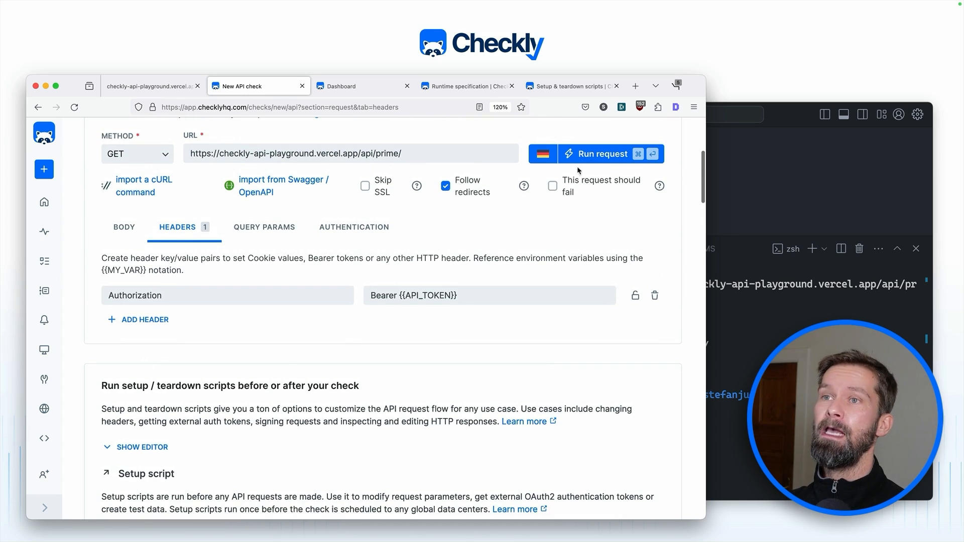
# Step: Test-run the request with the fetched token (200, number 83), then look up axios in the Runtime specification docs
pyautogui.click(594, 155)
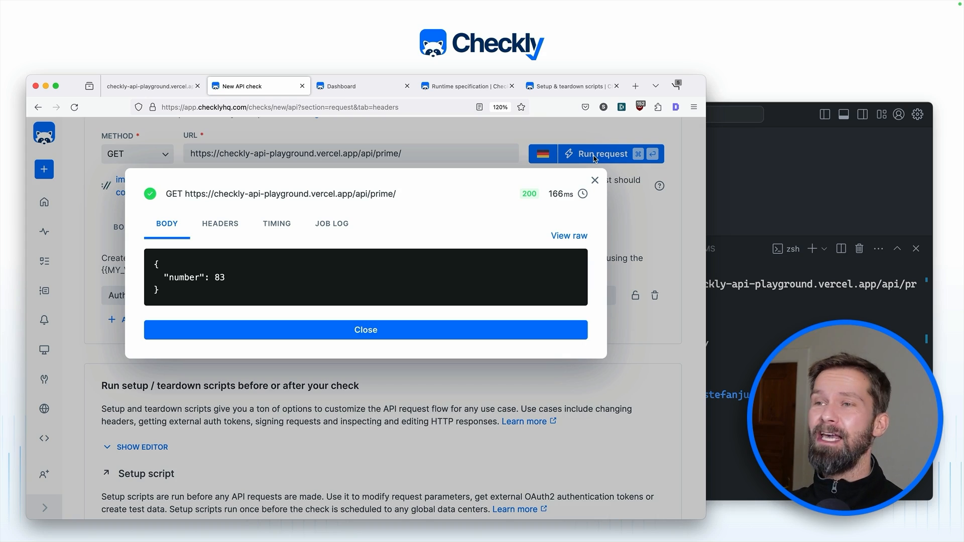
pyautogui.click(595, 180)
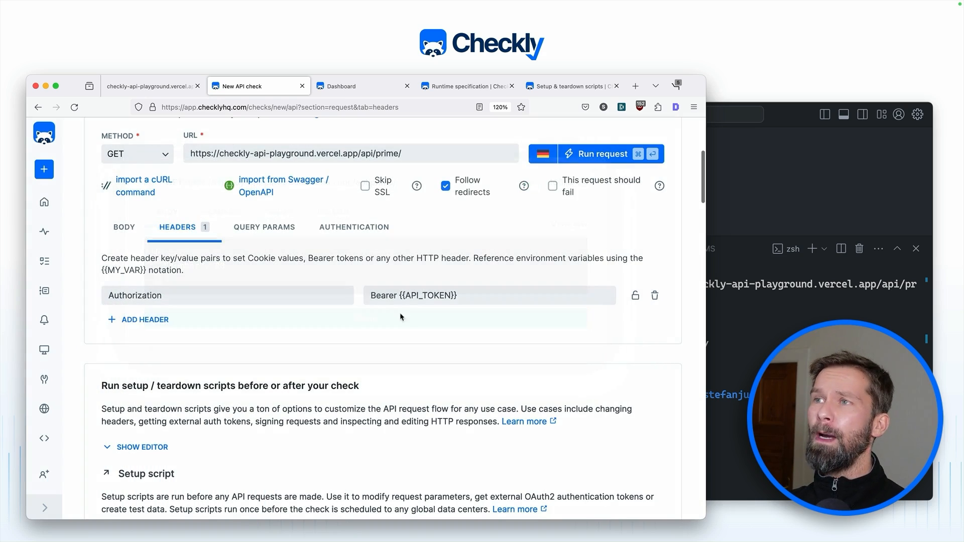
pyautogui.scroll(-4, 389, 324)
pyautogui.scroll(-3, 389, 324)
pyautogui.doubleClick(284, 333)
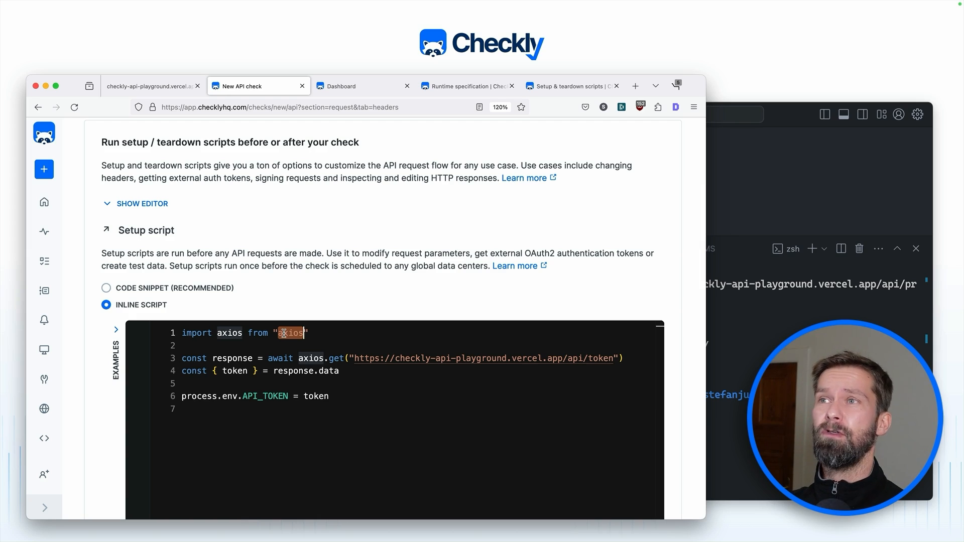
pyautogui.click(462, 89)
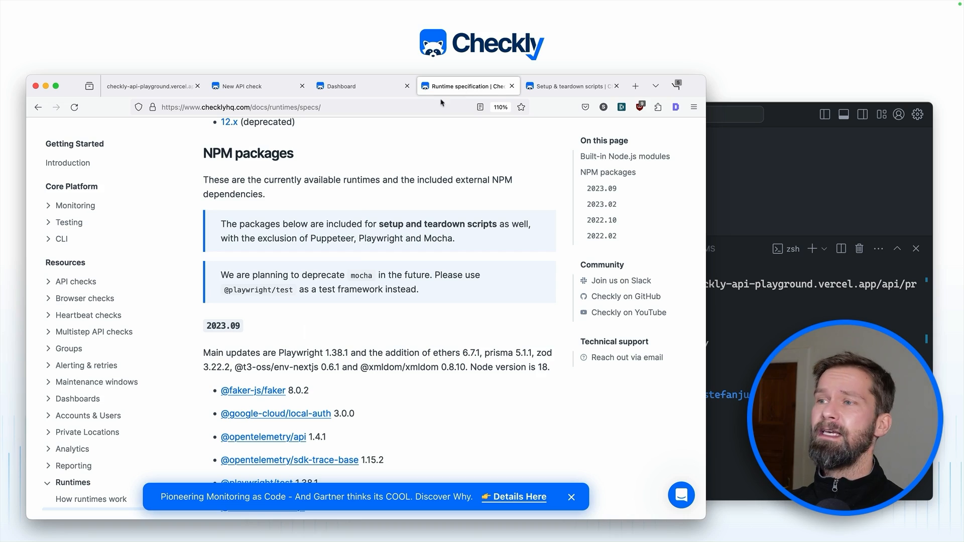
# Step: Review the bundled NPM packages list, including axios 0.27.2, then return to the new API check
pyautogui.scroll(15, 357, 255)
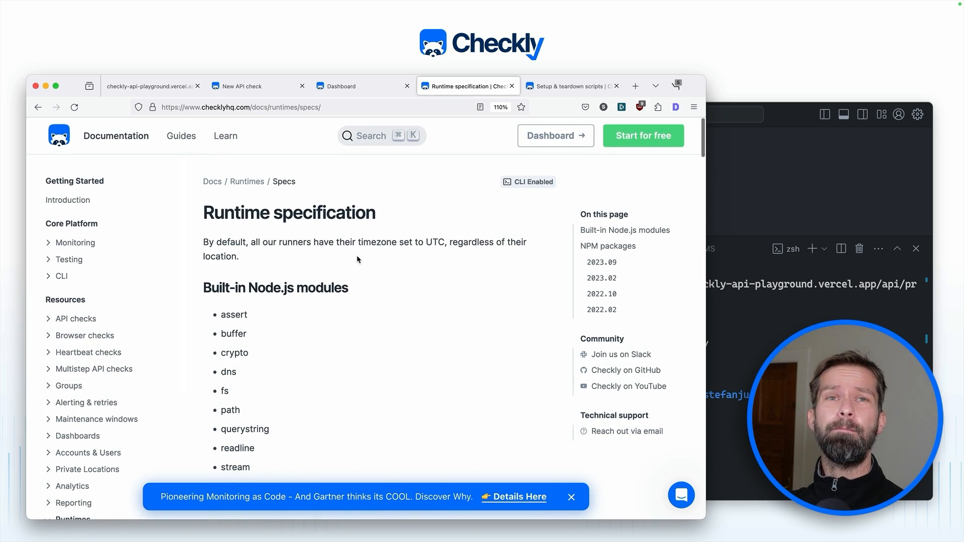
pyautogui.scroll(-2, 356, 255)
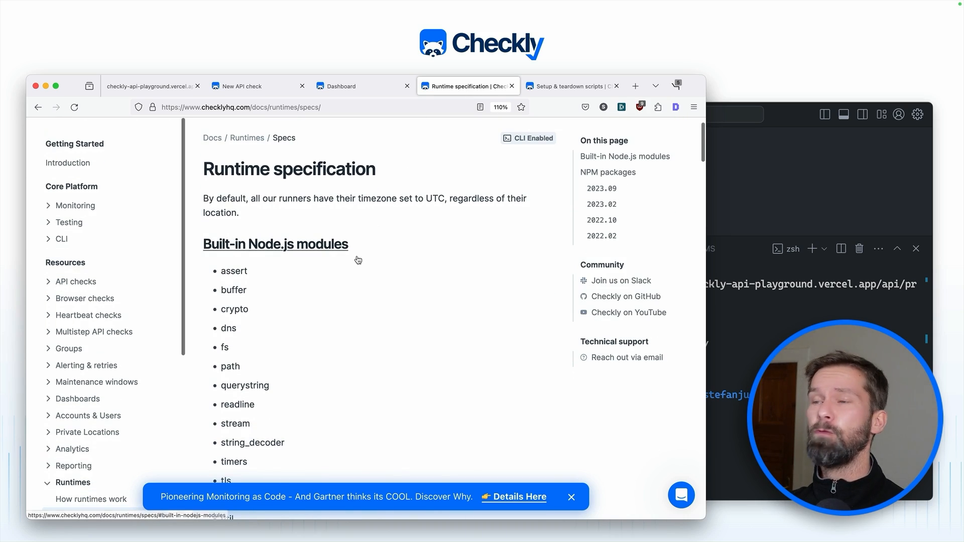
pyautogui.scroll(-20, 358, 260)
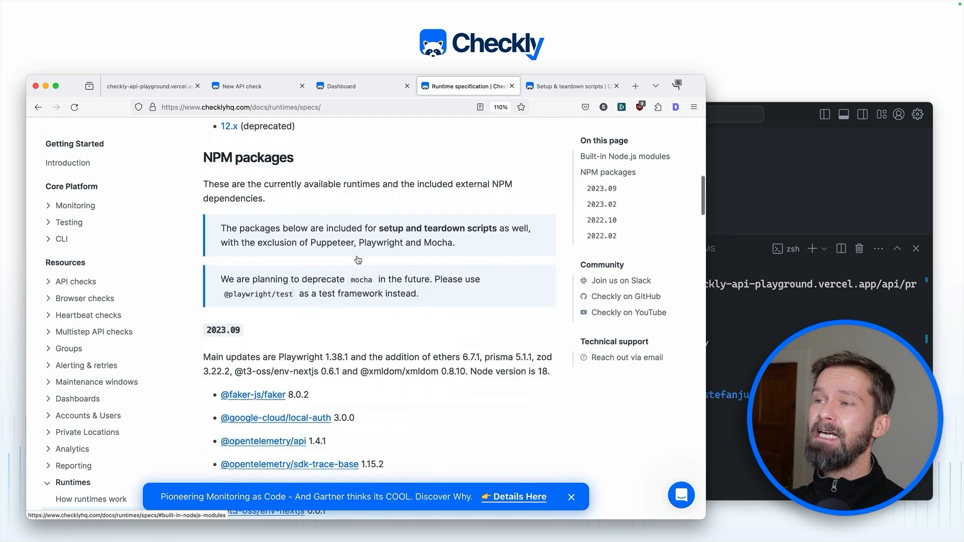
pyautogui.scroll(-6, 312, 369)
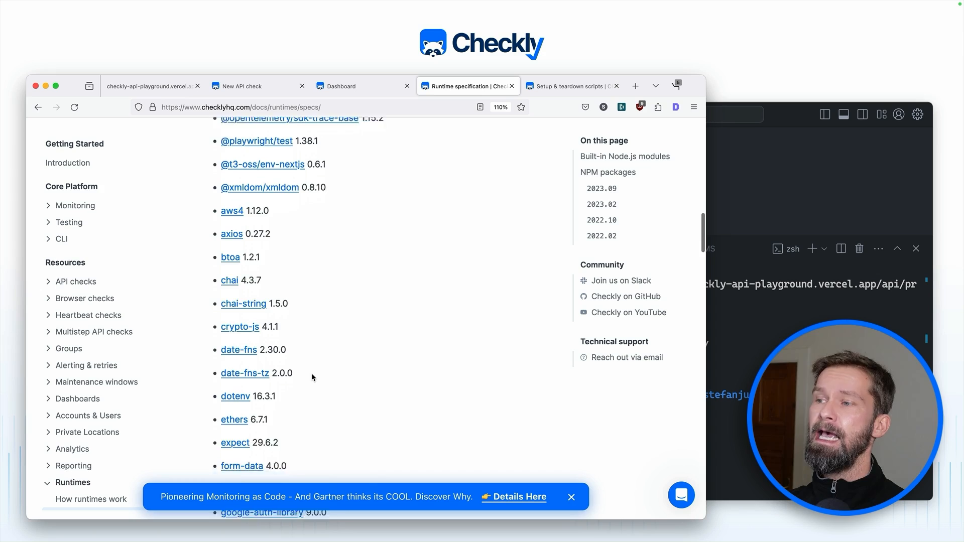
pyautogui.scroll(6, 312, 372)
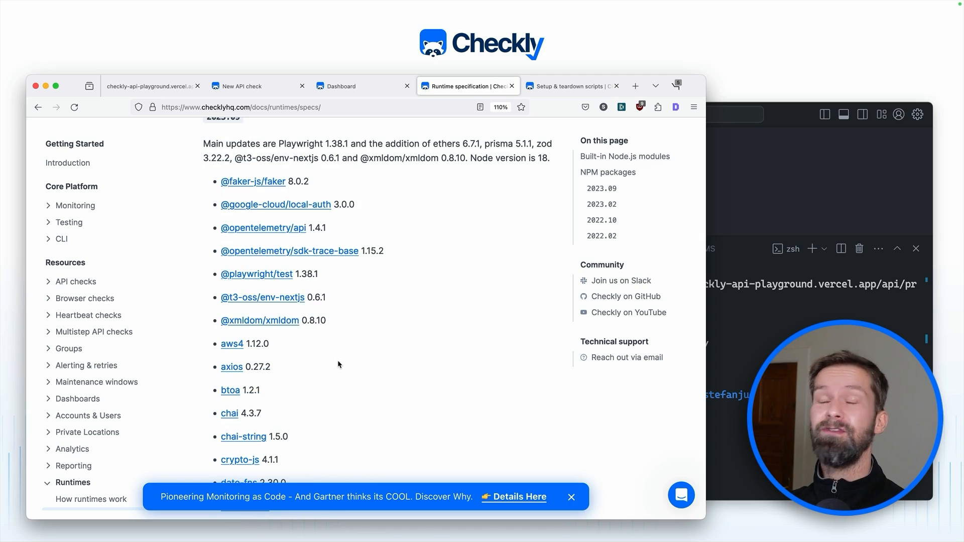
pyautogui.click(262, 89)
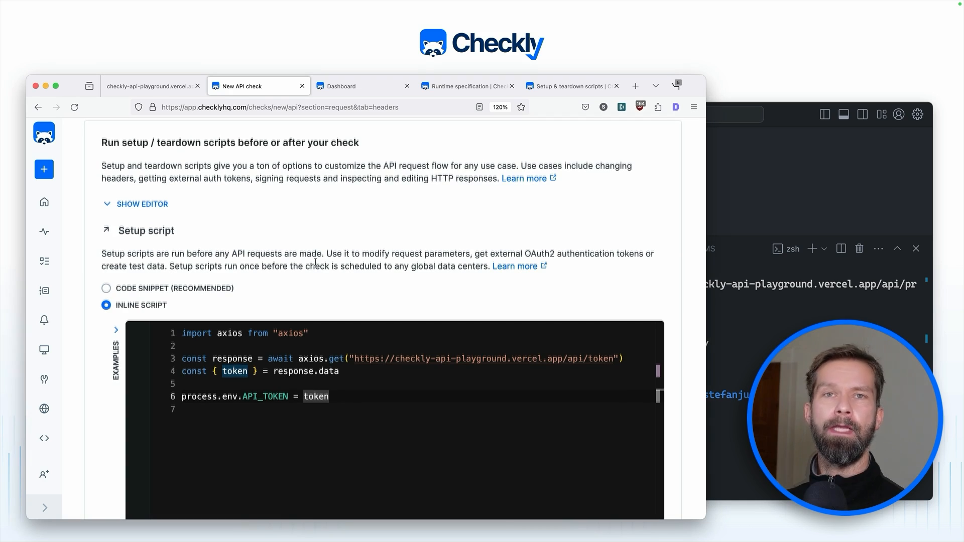
# Step: Check the 'number' key in the prime endpoint's {"number":7} curl response in the VS Code terminal
pyautogui.scroll(1, 315, 262)
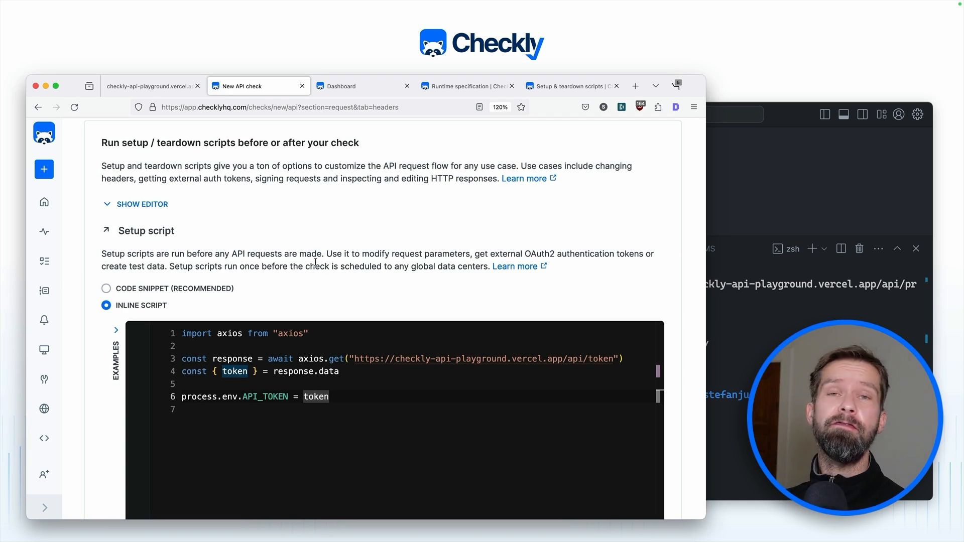
pyautogui.scroll(-10, 315, 262)
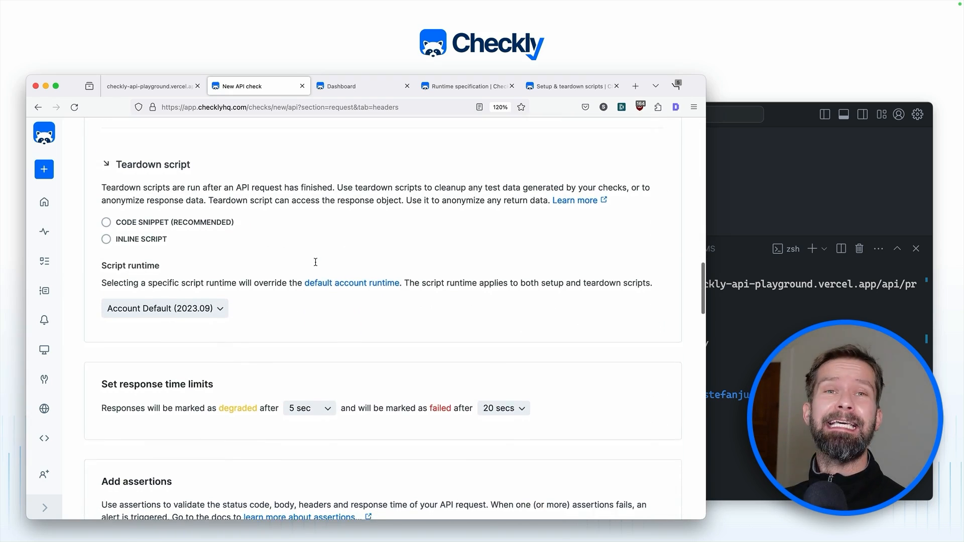
pyautogui.scroll(-5, 315, 262)
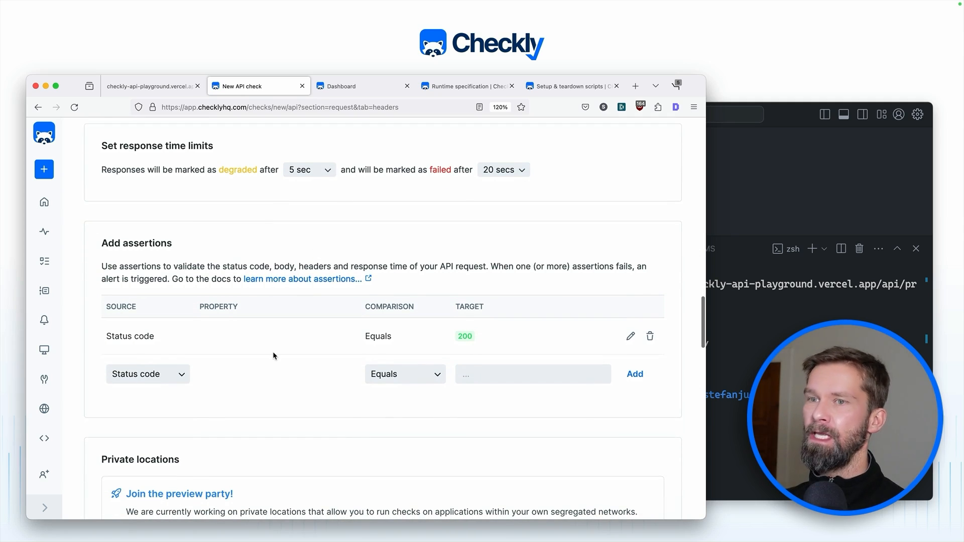
pyautogui.press('super+Tab')
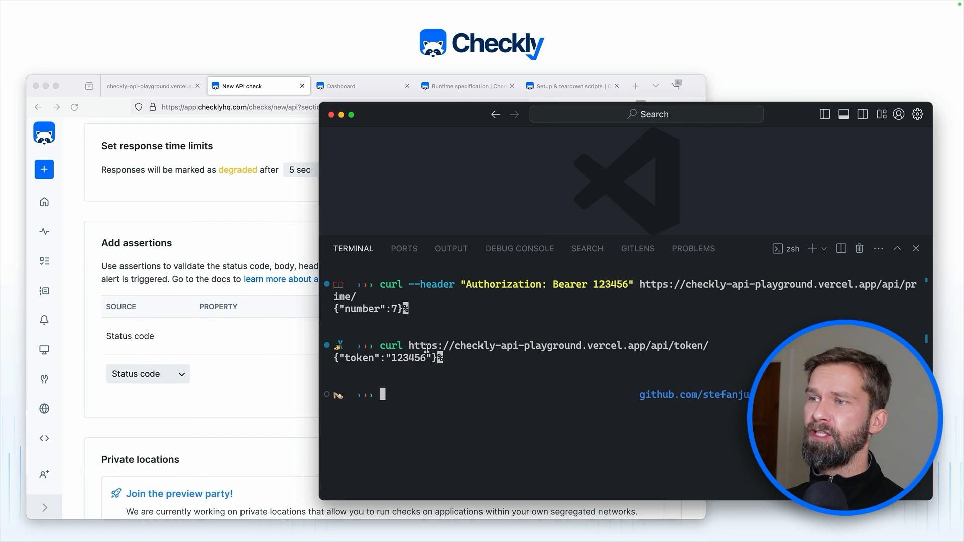
pyautogui.doubleClick(358, 308)
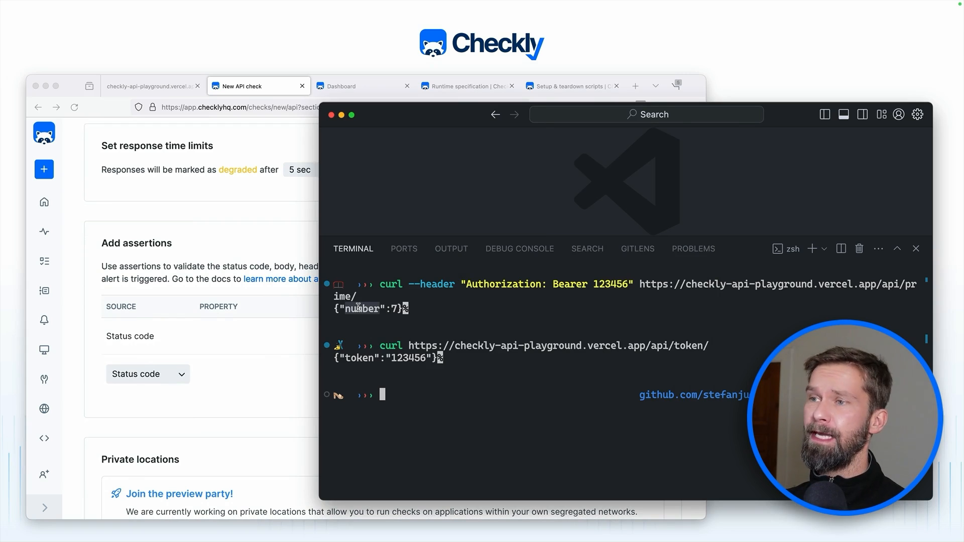
# Step: Set the new assertion's source to JSON body, leaving the comparison at Equals
pyautogui.click(139, 407)
pyautogui.click(160, 378)
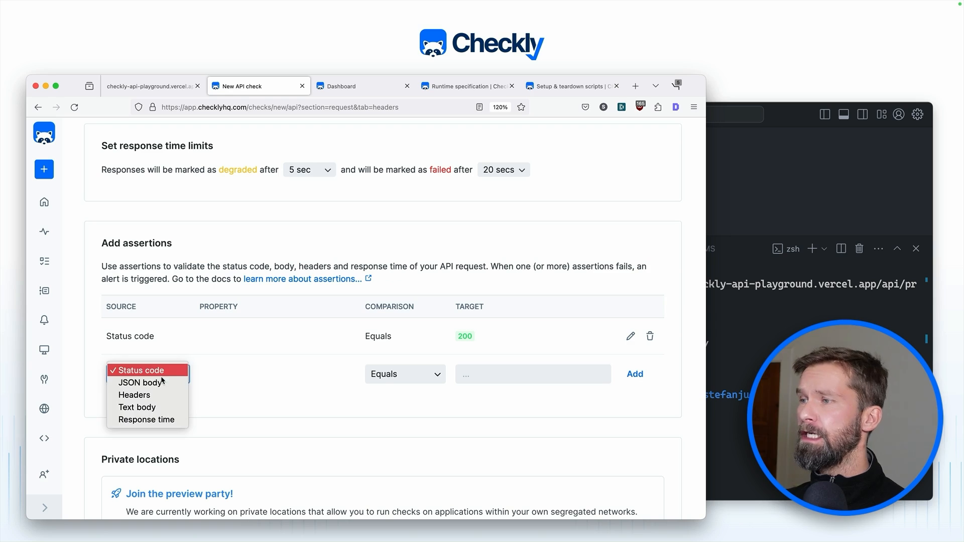
pyautogui.click(155, 385)
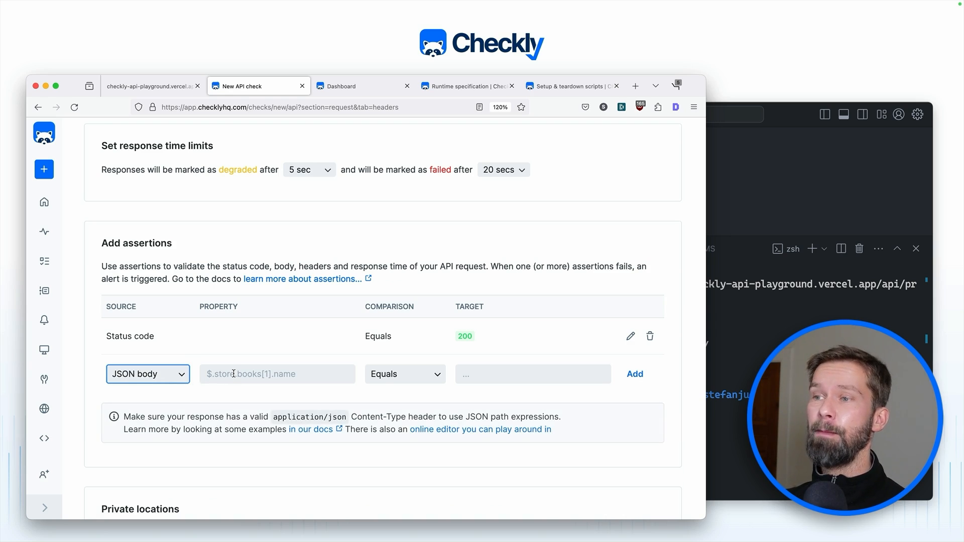
pyautogui.click(414, 380)
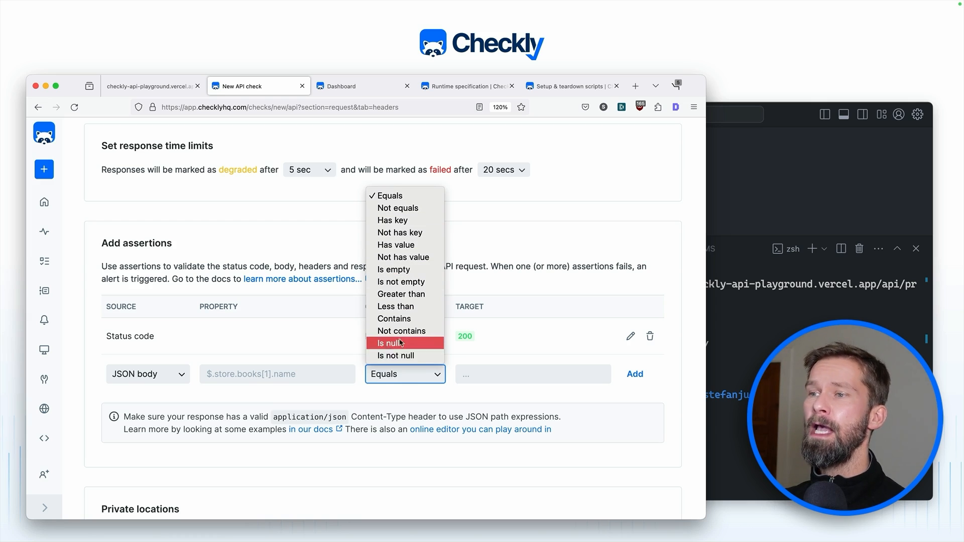
pyautogui.click(402, 405)
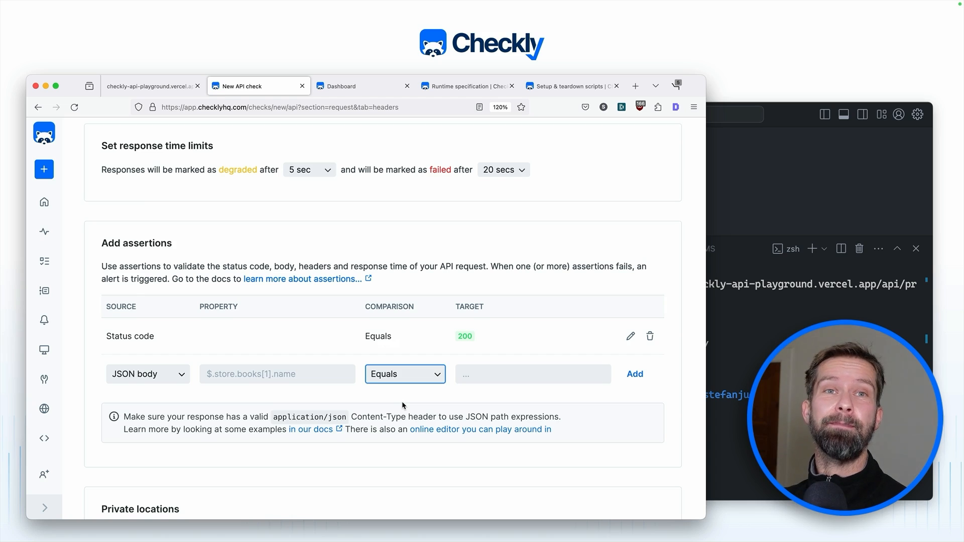
pyautogui.scroll(15, 394, 396)
# Step: Paste the line parsing response.body into jsonResponse into the teardown script
pyautogui.scroll(10, 396, 400)
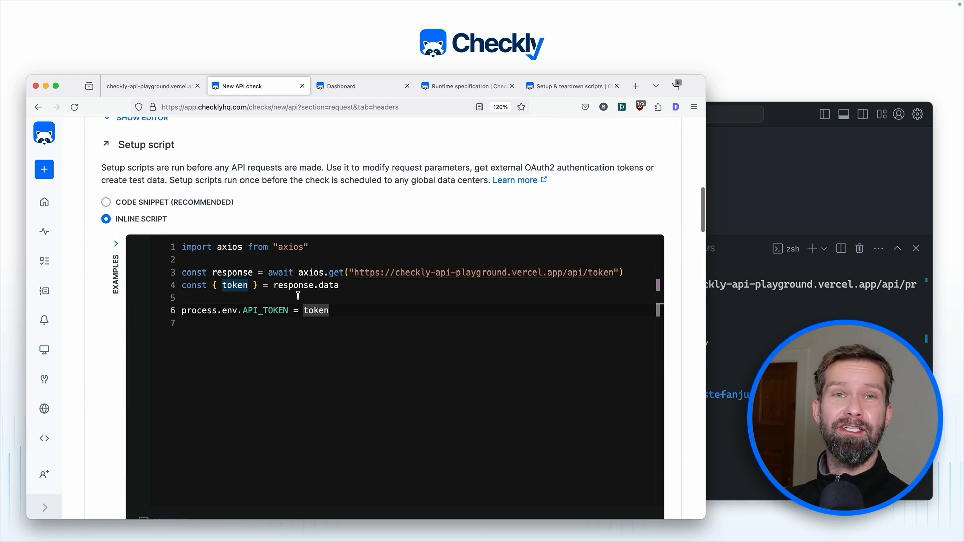
pyautogui.moveTo(208, 322); pyautogui.dragTo(185, 256)
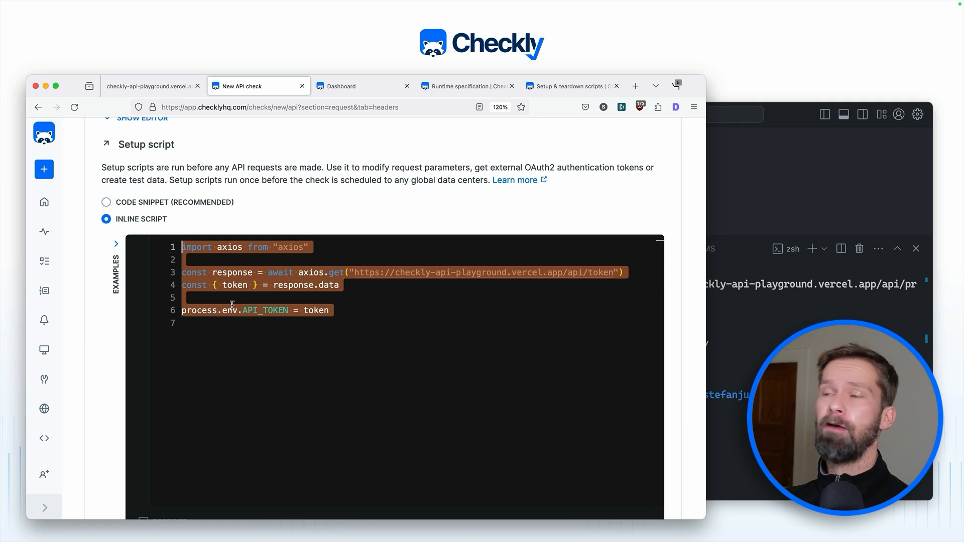
pyautogui.scroll(-5, 232, 306)
pyautogui.scroll(-5, 232, 305)
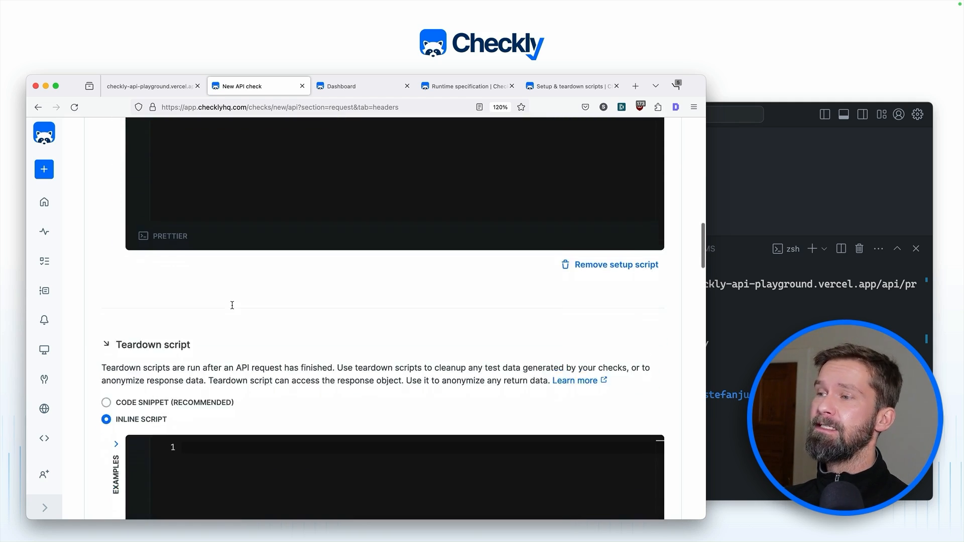
pyautogui.scroll(-2, 146, 277)
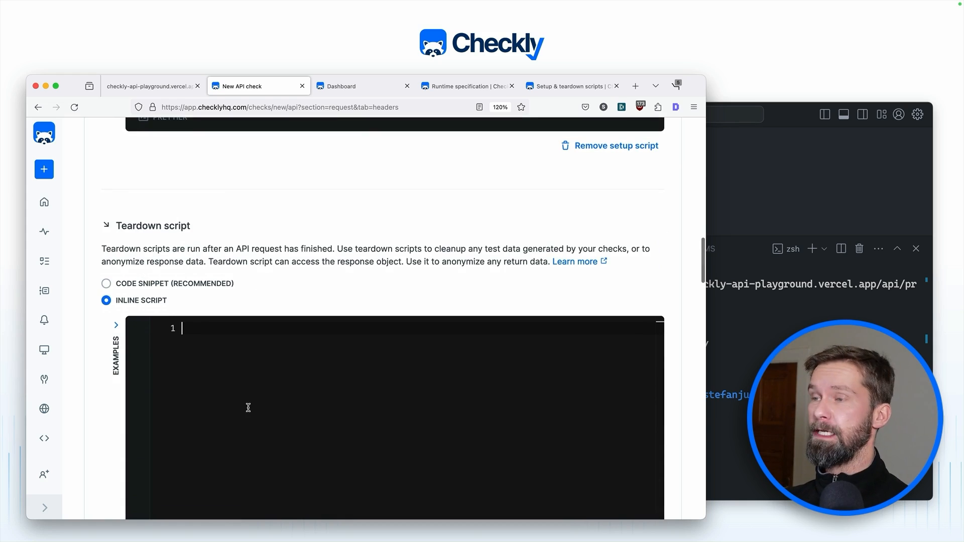
pyautogui.write('const jsonResponse = JSON.parse(response.body)')
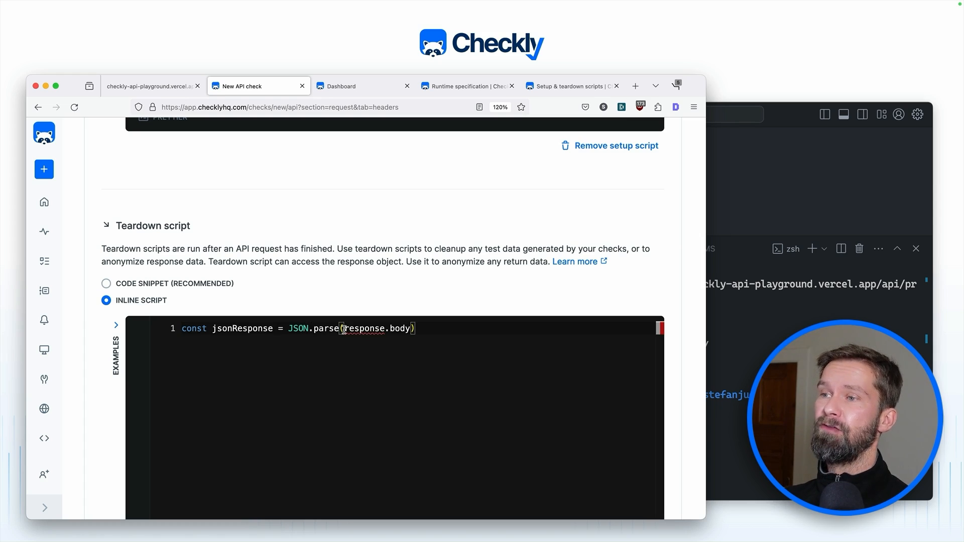
# Step: Add a console.log(jsonResponse) line below the parse, using autocomplete
pyautogui.moveTo(344, 330); pyautogui.dragTo(410, 329)
pyautogui.click(396, 329)
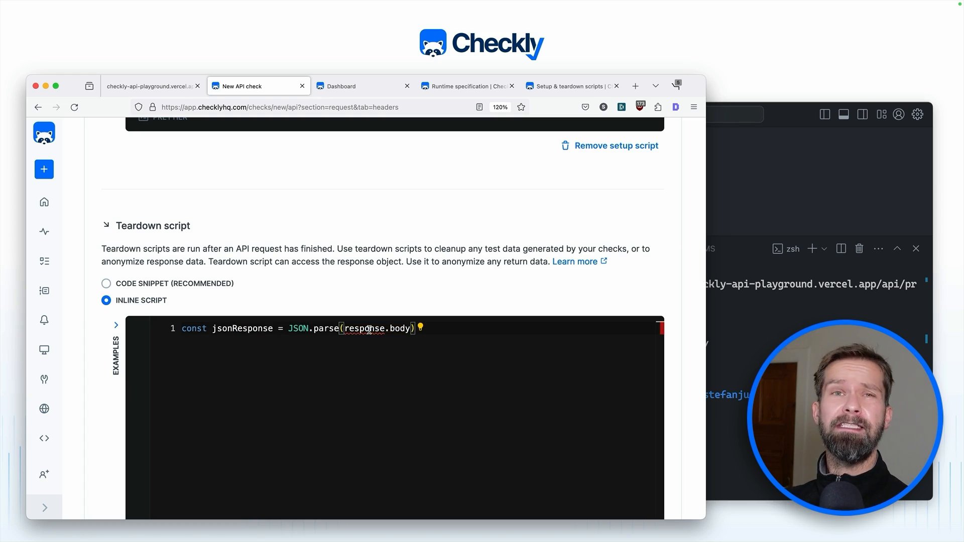
pyautogui.doubleClick(369, 329)
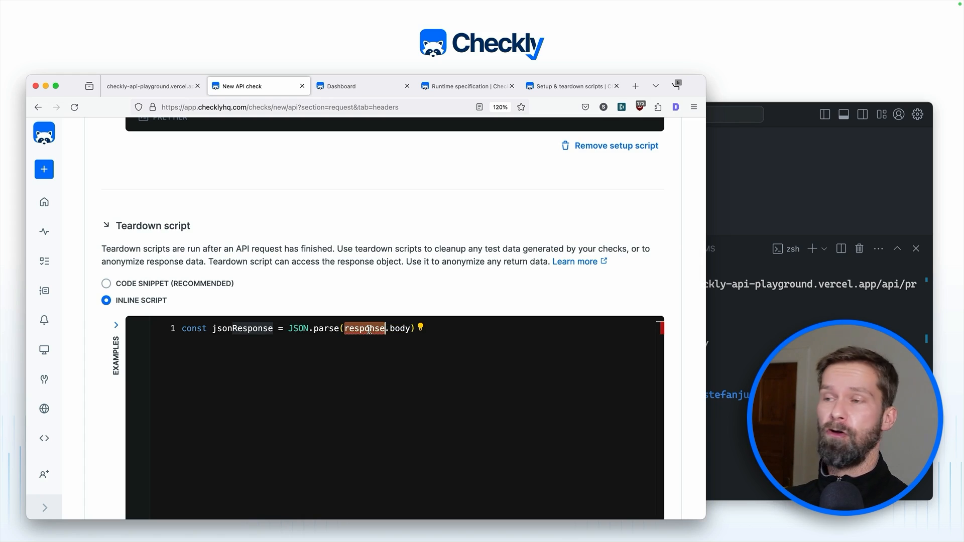
pyautogui.click(440, 330)
pyautogui.press('Return')
pyautogui.write('consol')
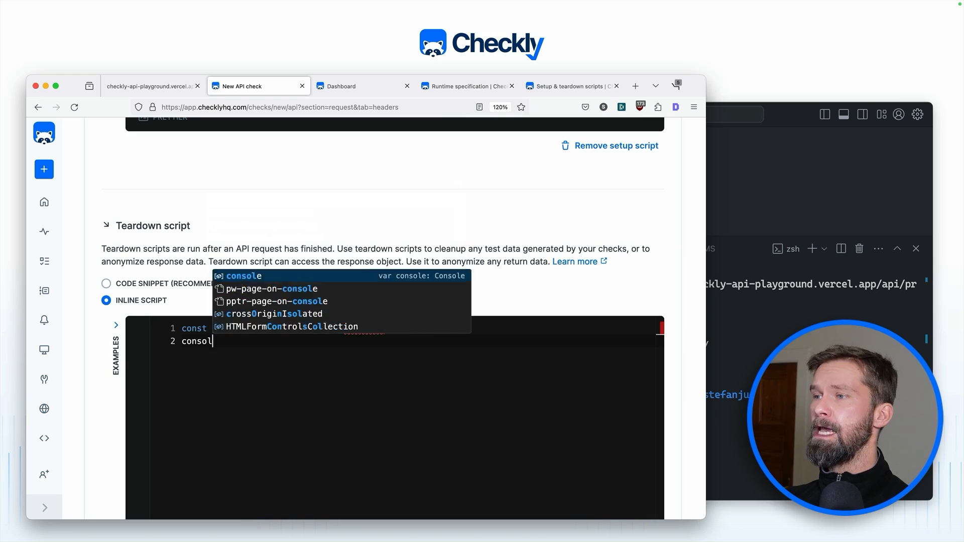
pyautogui.write('e.log(js')
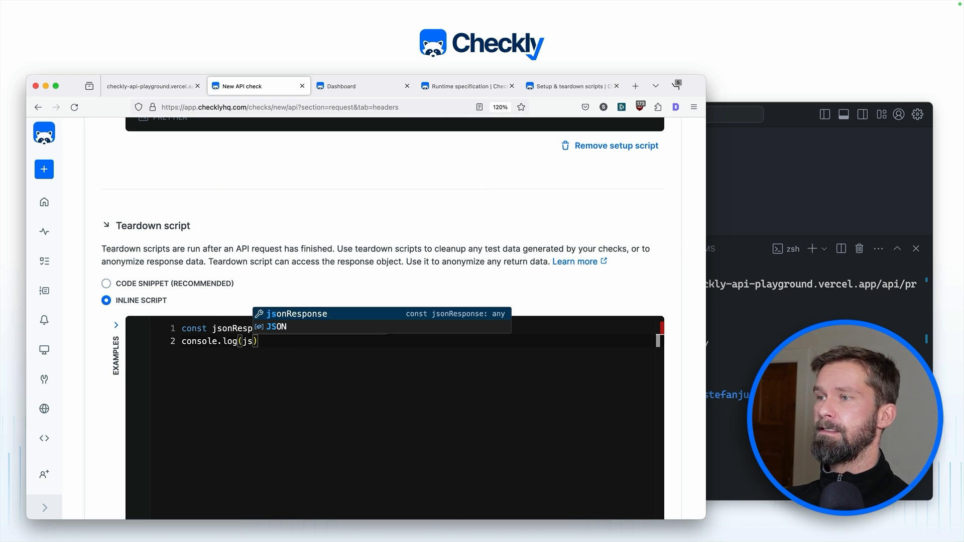
pyautogui.press('Tab')
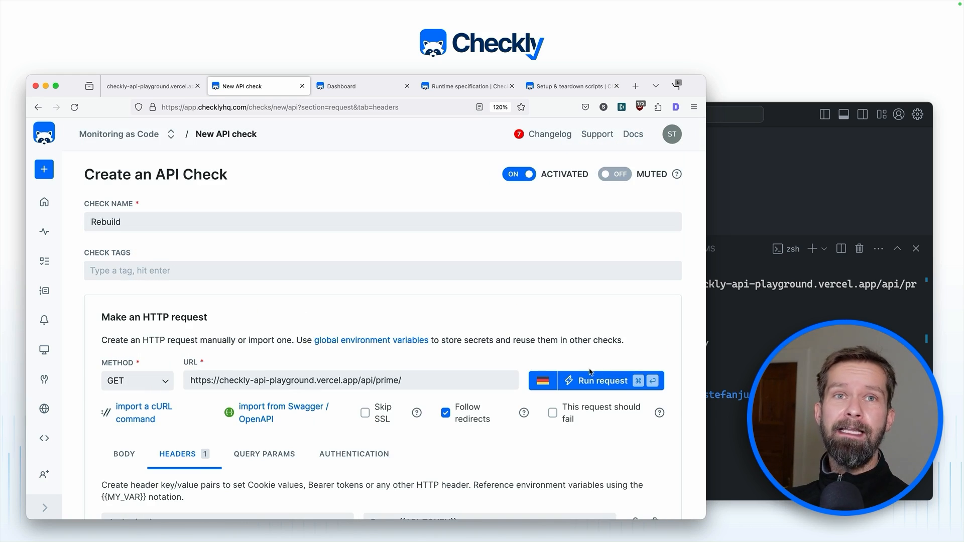
# Step: Test-run the scripts, confirming 200 and the teardown's logged { number: 67 } in the job log
pyautogui.click(590, 377)
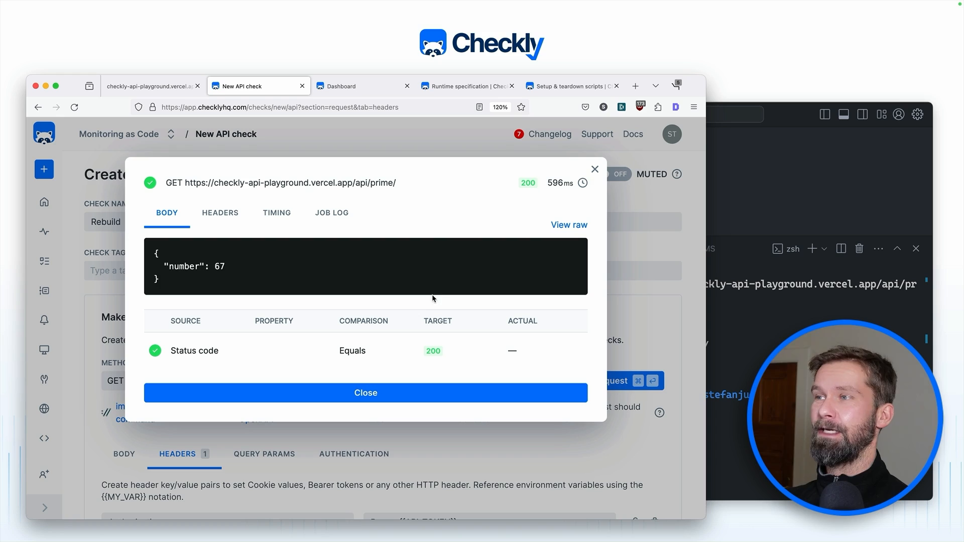
pyautogui.tripleClick(349, 267)
pyautogui.moveTo(171, 283); pyautogui.dragTo(147, 243)
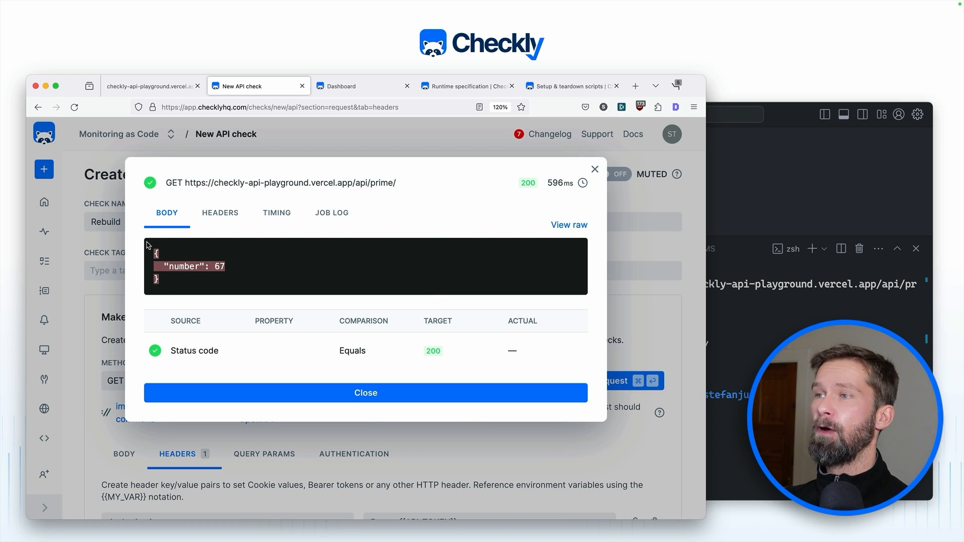
pyautogui.click(324, 217)
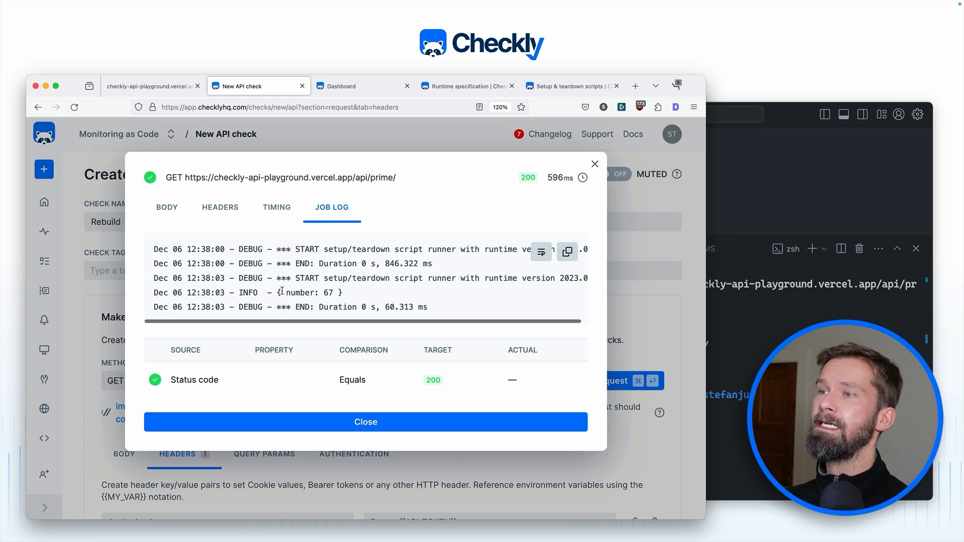
pyautogui.moveTo(277, 292); pyautogui.dragTo(362, 293)
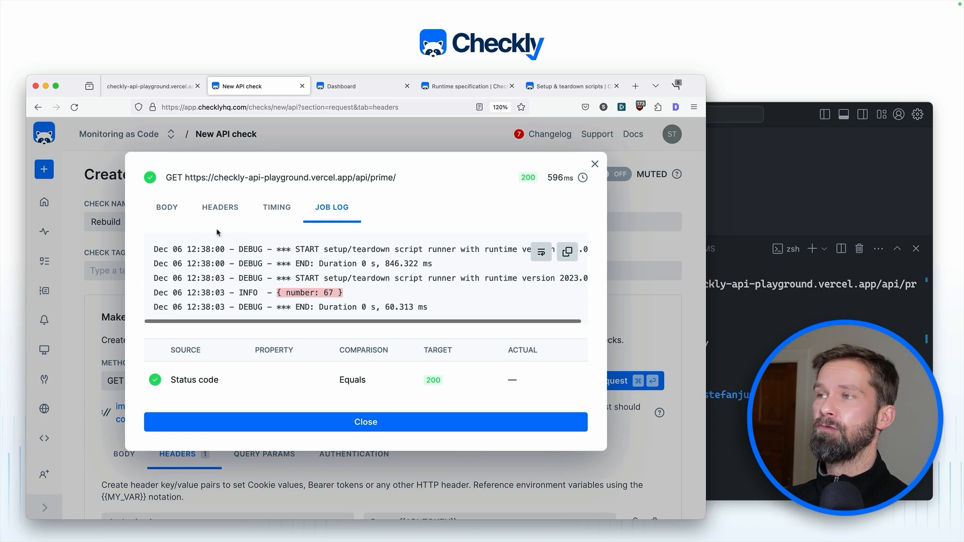
pyautogui.click(167, 208)
pyautogui.moveTo(161, 284); pyautogui.dragTo(154, 256)
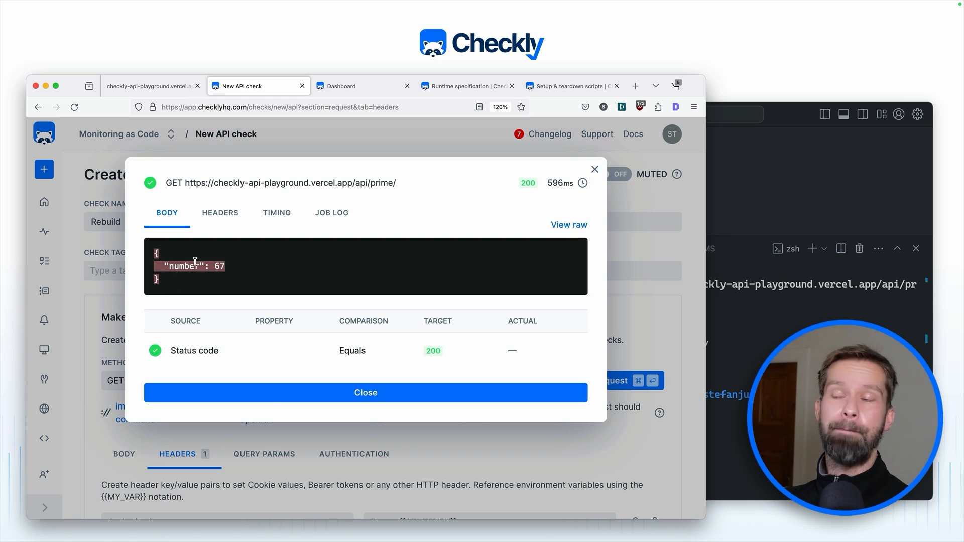
pyautogui.click(309, 391)
pyautogui.scroll(-8, 309, 391)
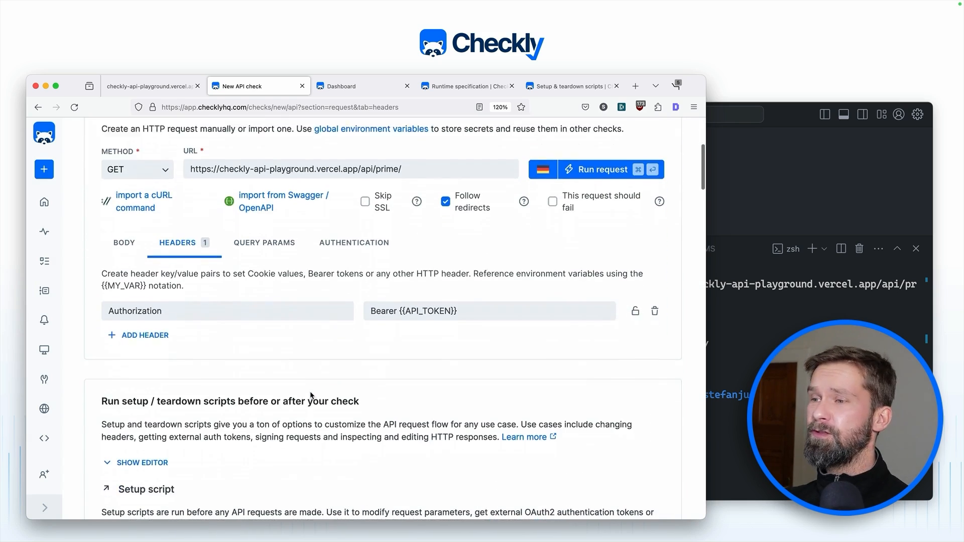
# Step: Add const {number} = jsonResponse below the JSON parse line in the teardown
pyautogui.scroll(-10, 309, 391)
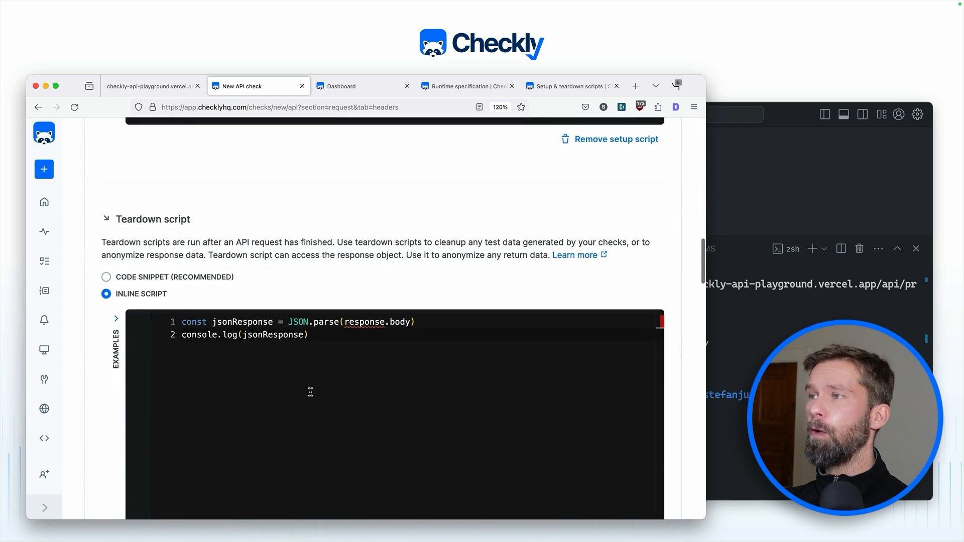
pyautogui.click(265, 385)
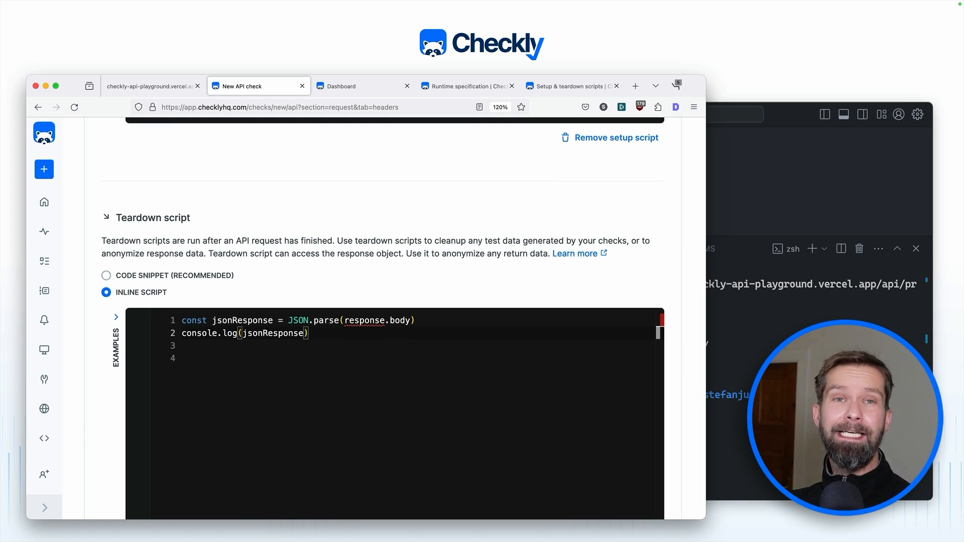
pyautogui.press('Up')
pyautogui.press('super+Right')
pyautogui.press('Return')
pyautogui.write('c')
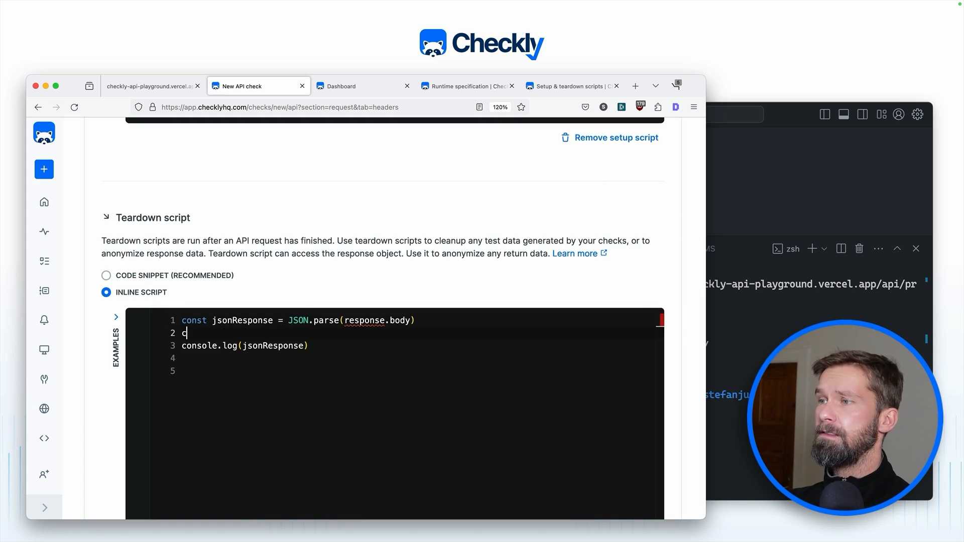
pyautogui.write('onst {number} =')
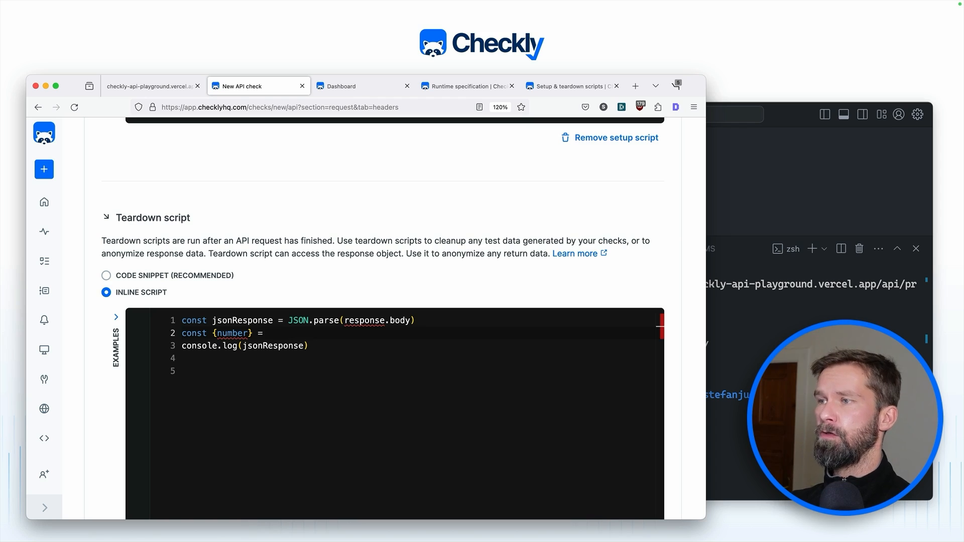
pyautogui.write(' jsonResponse')
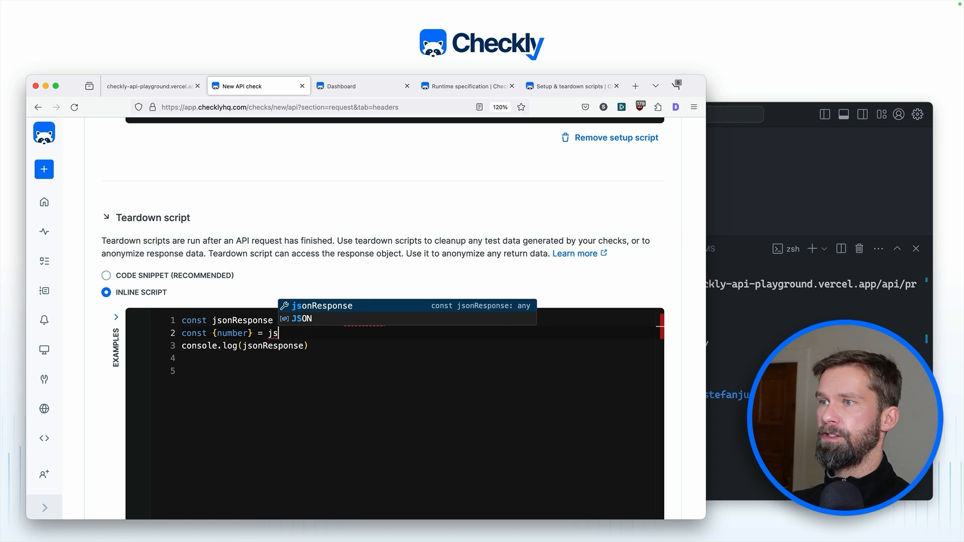
# Step: Remove the console.log line and paste the isPrime helper function at the top
pyautogui.press('Down')
pyautogui.press('shift+super+Left')
pyautogui.press('BackSpace')
pyautogui.press('Up')
pyautogui.press('Up')
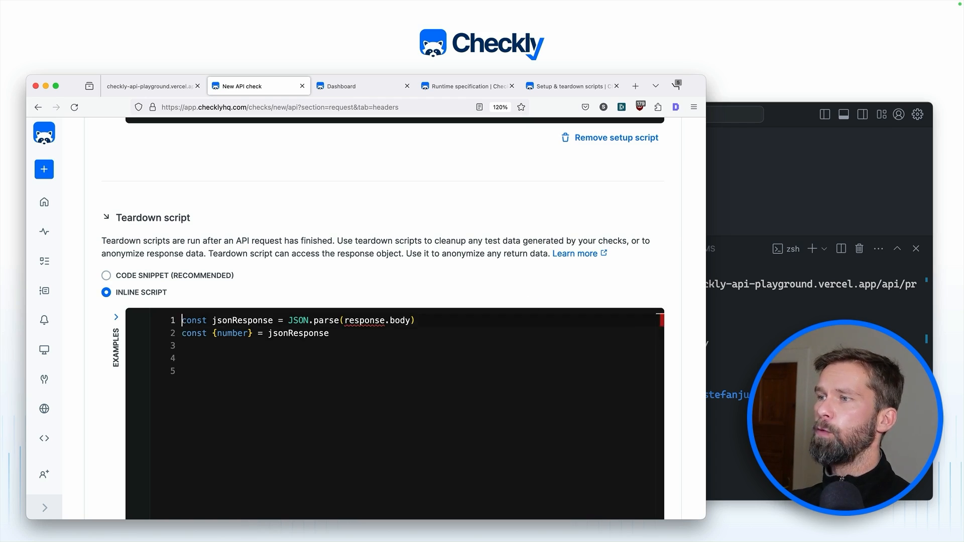
pyautogui.press('Return')
pyautogui.press('Return')
pyautogui.press('Up')
pyautogui.write('const isPrime = (num) => {   for (let i = 2, s = Math.sqrt(num); i <= s; i++) {     if (num % i === 0) return false   }   return num > 1 }')
pyautogui.press('shift+super+Up')
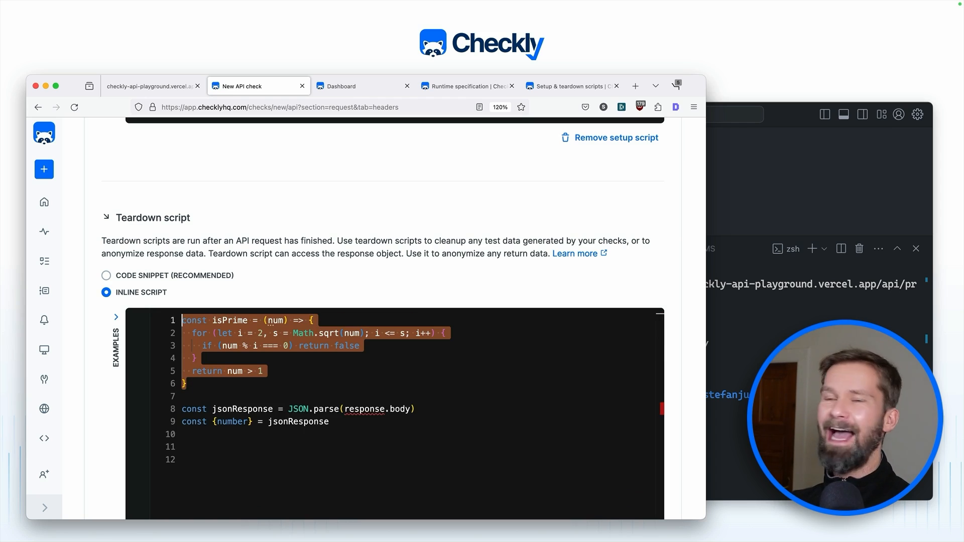
# Step: Add an if (!isPrime(number)) block throwing new Error('This is no prime')
pyautogui.press('Right')
pyautogui.press('Down')
pyautogui.press('Down')
pyautogui.press('Down')
pyautogui.press('Down')
pyautogui.press('Down')
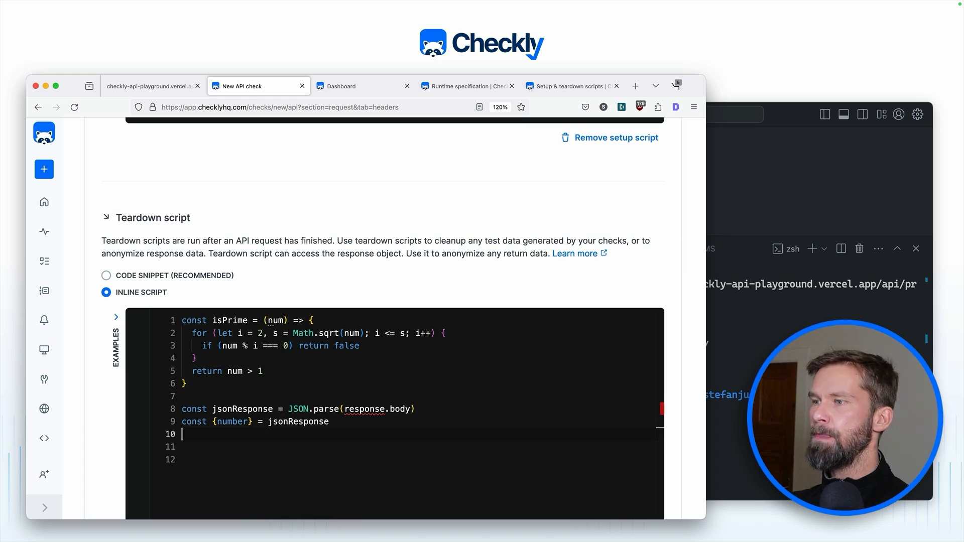
pyautogui.write('if ')
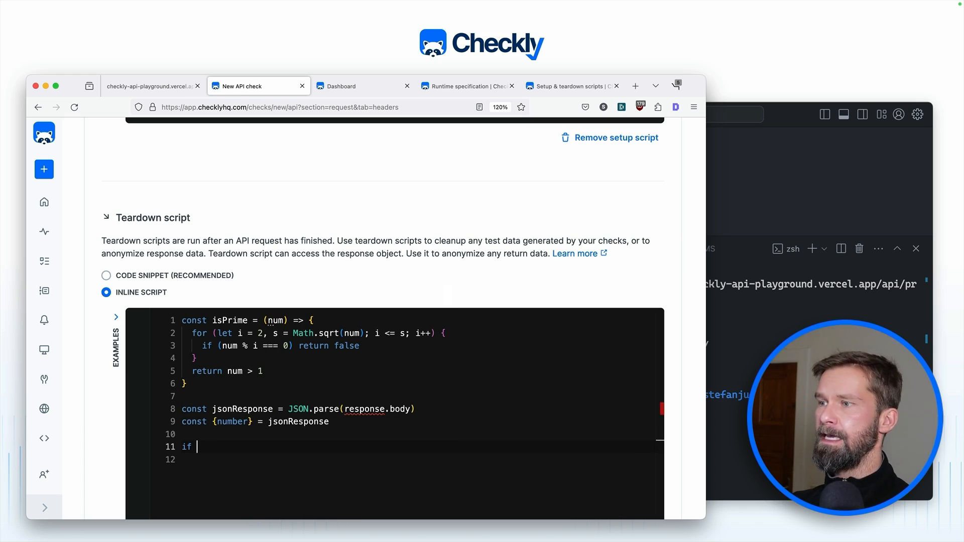
pyautogui.write('(!isPrime')
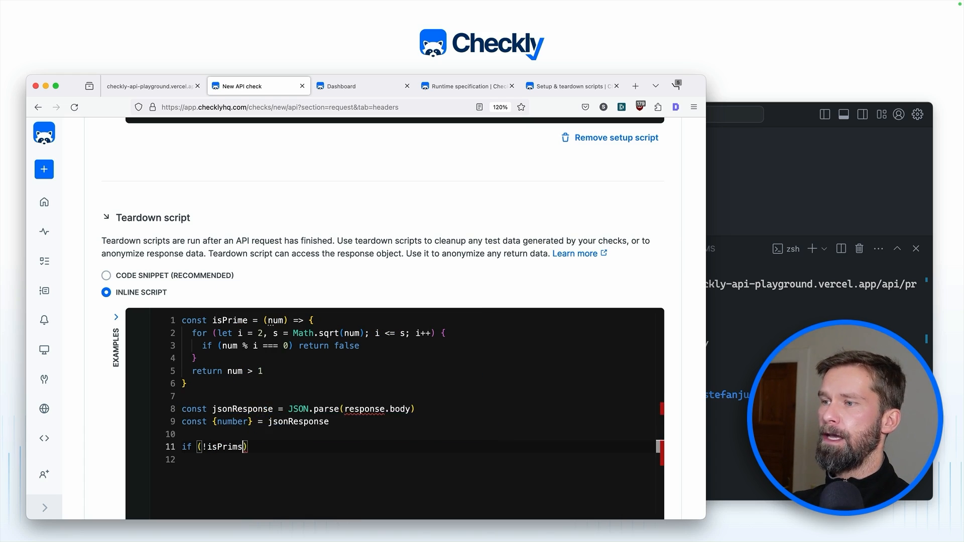
pyautogui.write('(number')
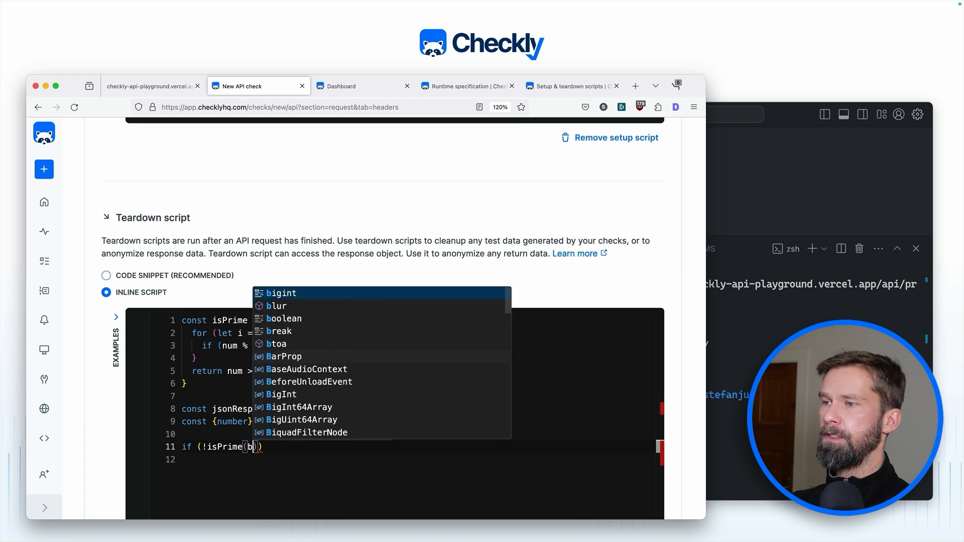
pyautogui.write(')) {')
pyautogui.press('Return')
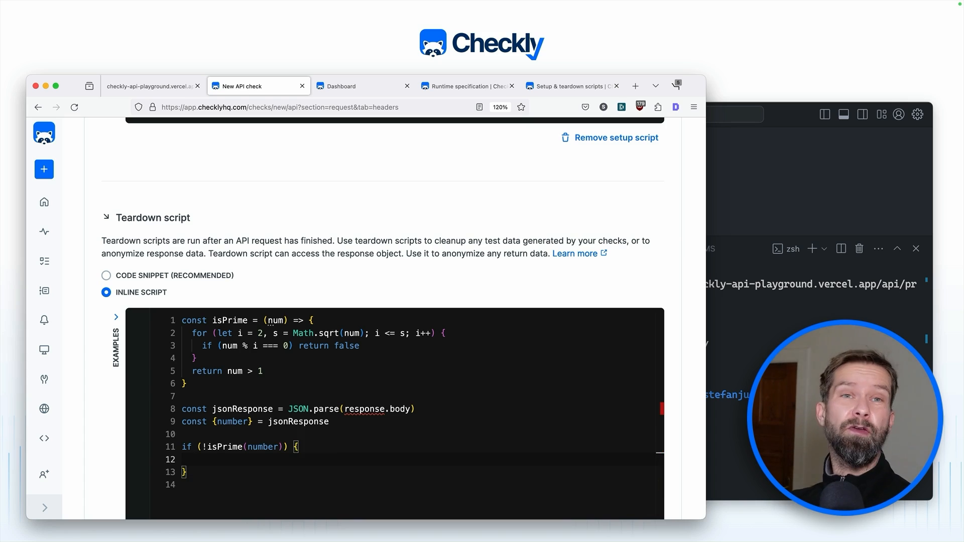
pyautogui.write('throw ')
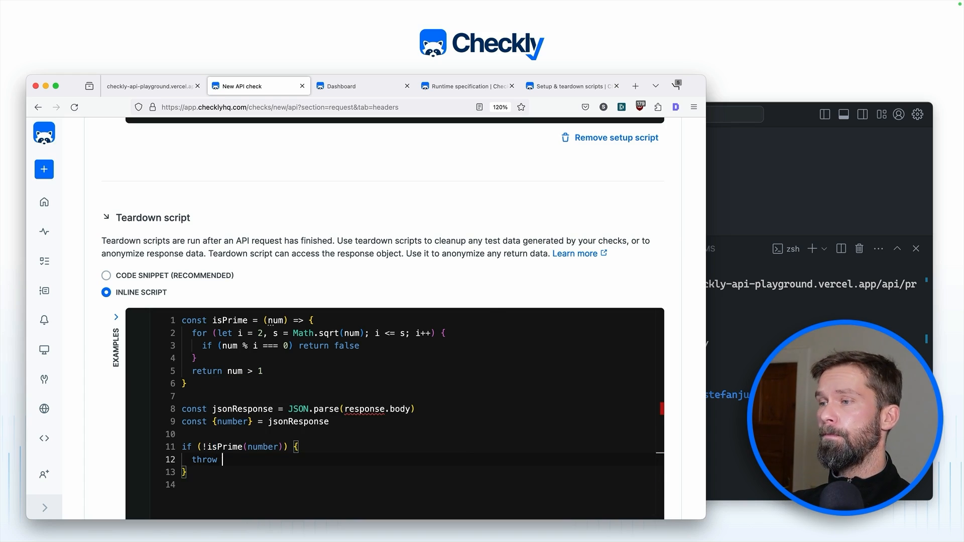
pyautogui.write("new Error('")
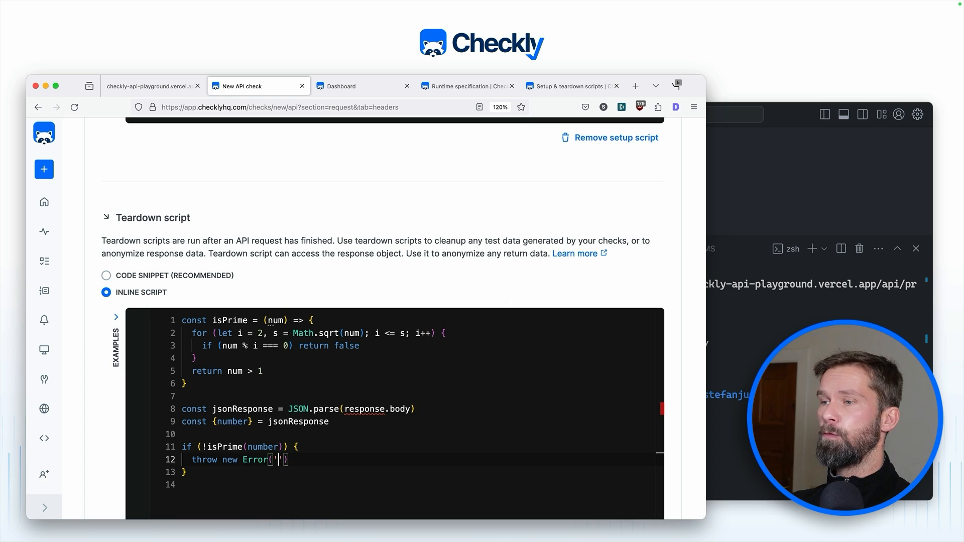
pyautogui.write('This is no prim')
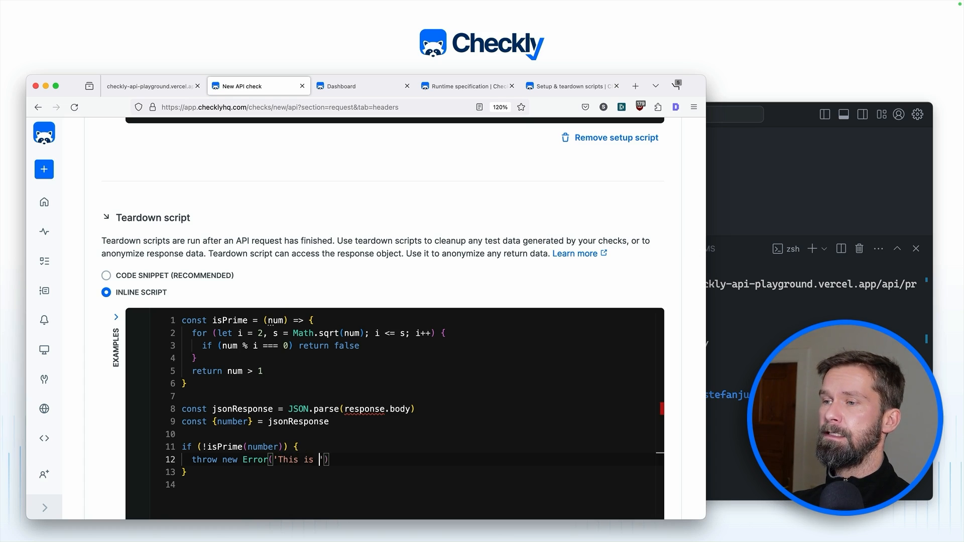
pyautogui.write('e')
pyautogui.scroll(15, 601, 390)
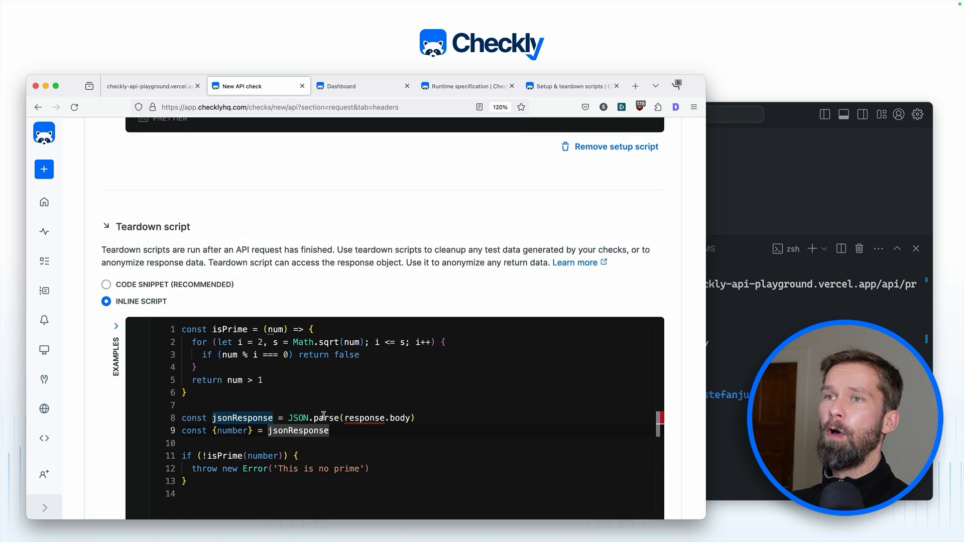
# Step: Test-run the check with the prime-checking teardown; it passes returning number 83
pyautogui.click(601, 386)
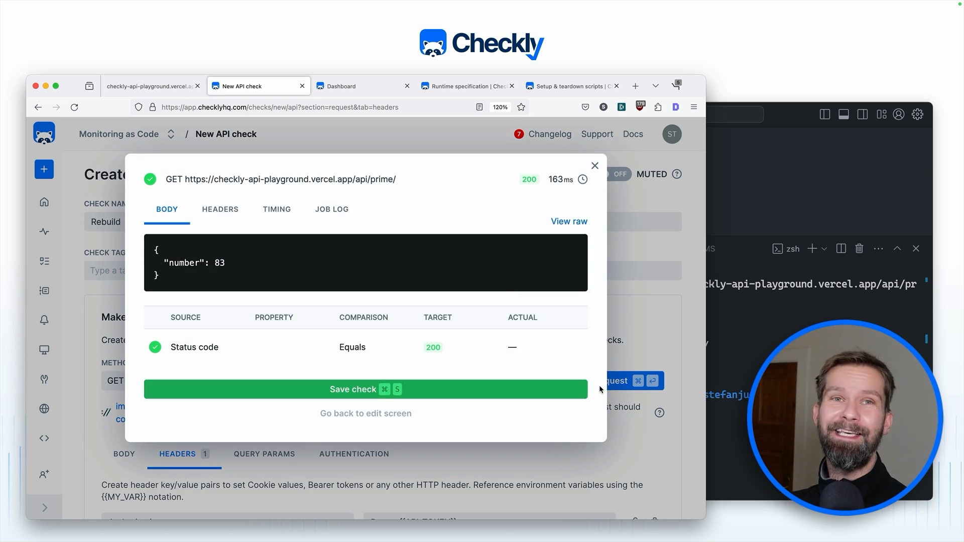
pyautogui.click(594, 166)
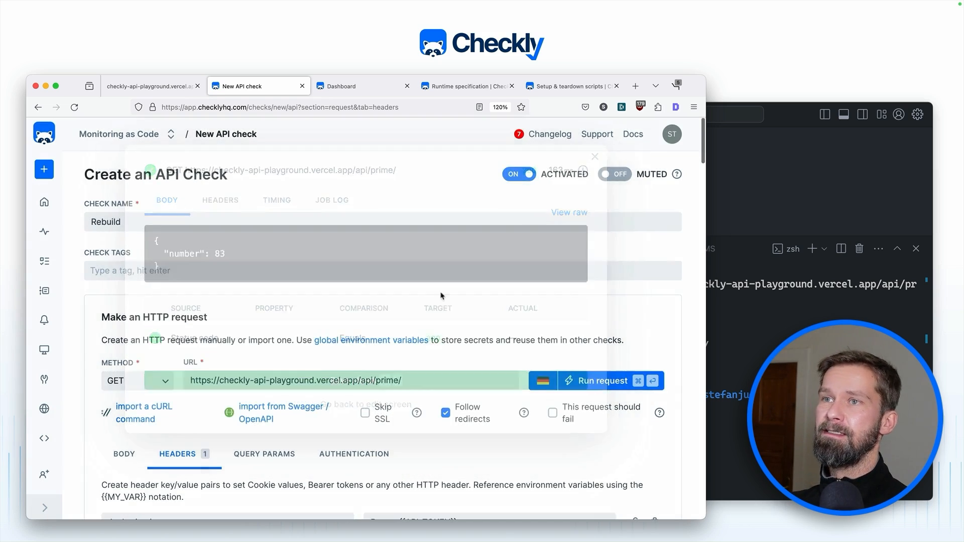
pyautogui.scroll(-15, 427, 311)
pyautogui.scroll(-10, 411, 325)
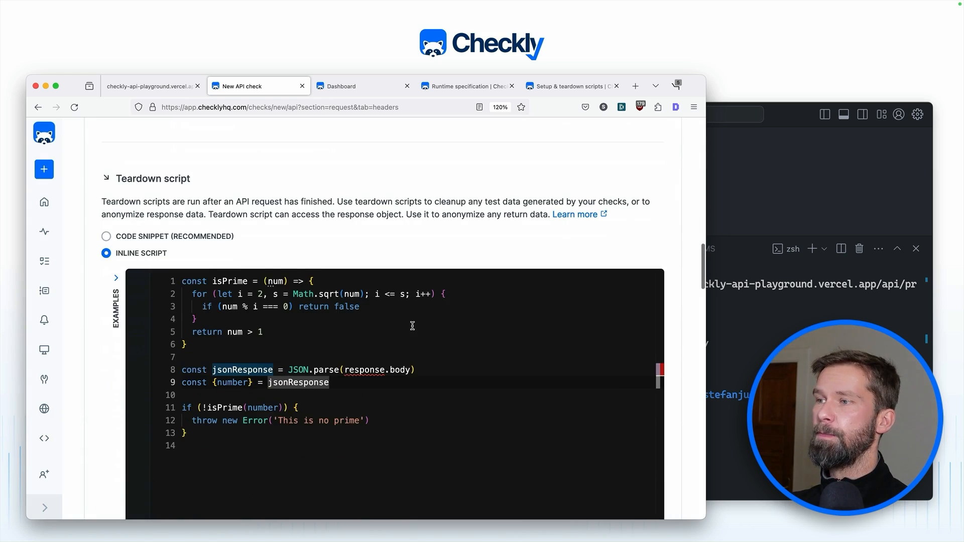
# Step: Remove the ! before isPrime so the teardown throws for primes
pyautogui.click(207, 327)
pyautogui.press('BackSpace')
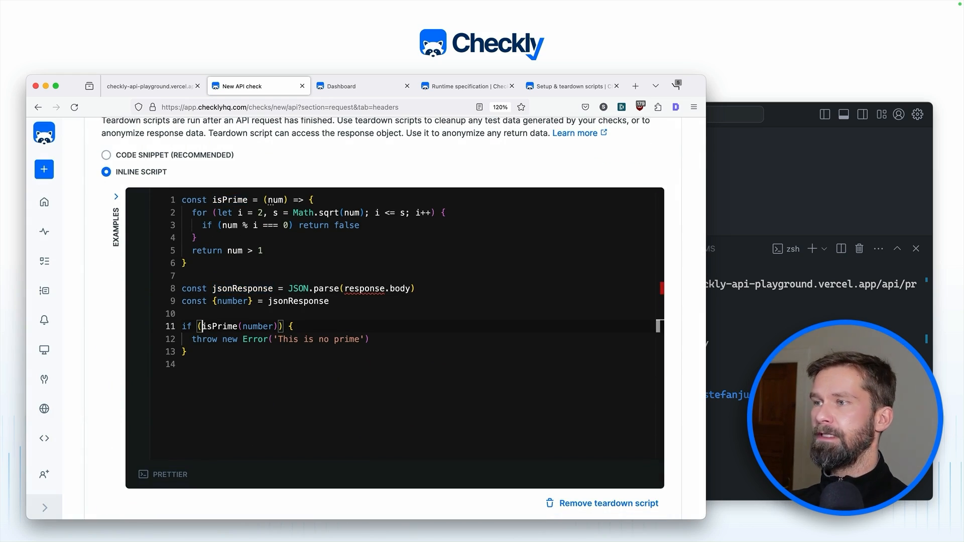
pyautogui.scroll(20, 377, 256)
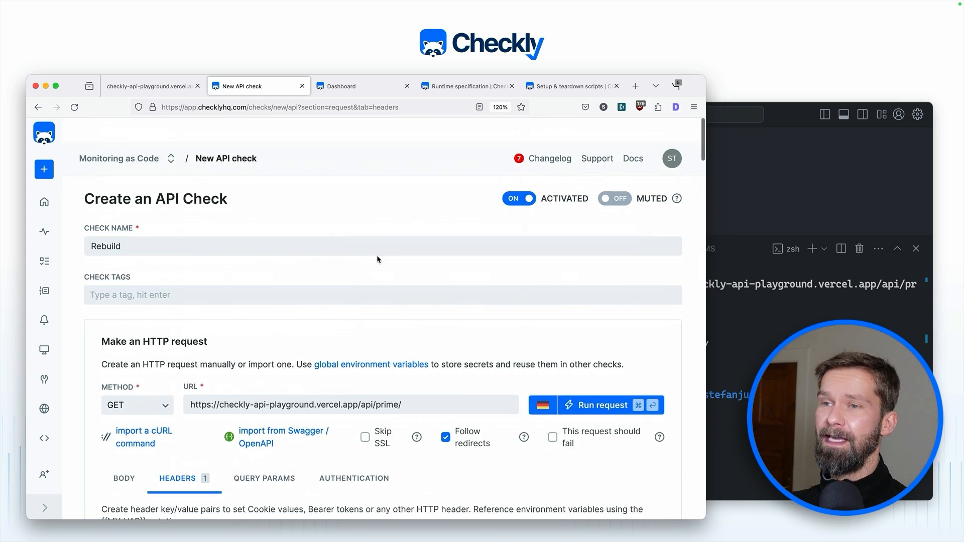
# Step: Test-run it: number 47 fails with 'Error: This is no prime' in the job log
pyautogui.click(590, 379)
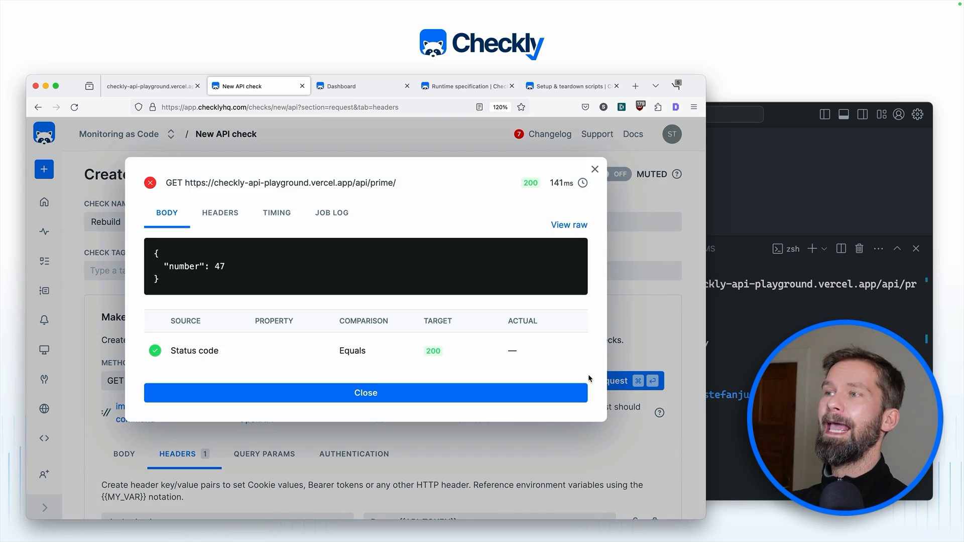
pyautogui.click(331, 213)
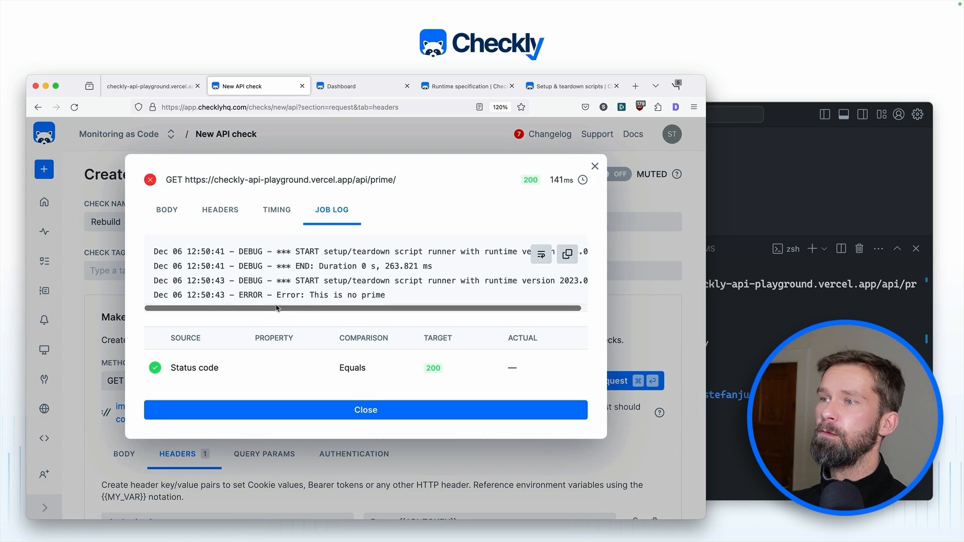
pyautogui.moveTo(275, 297); pyautogui.dragTo(397, 297)
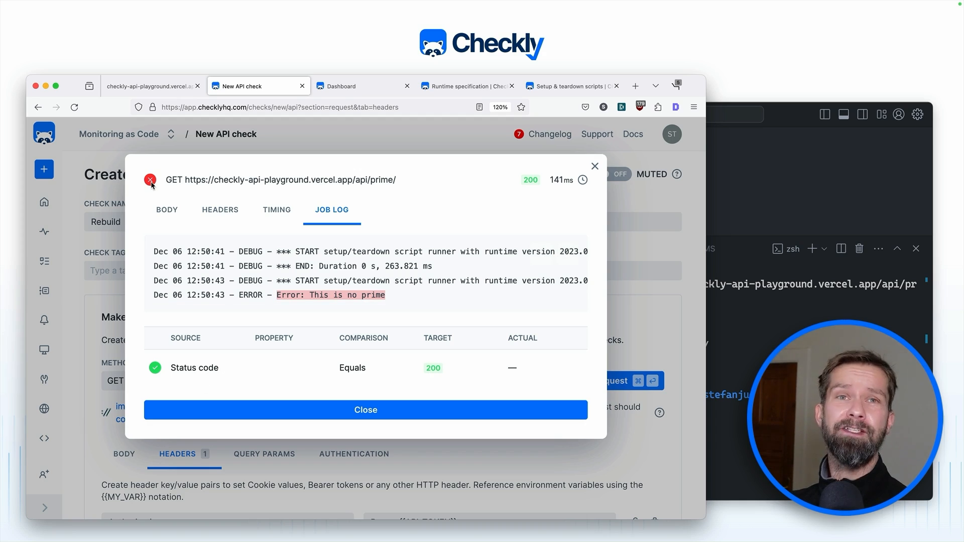
pyautogui.click(595, 167)
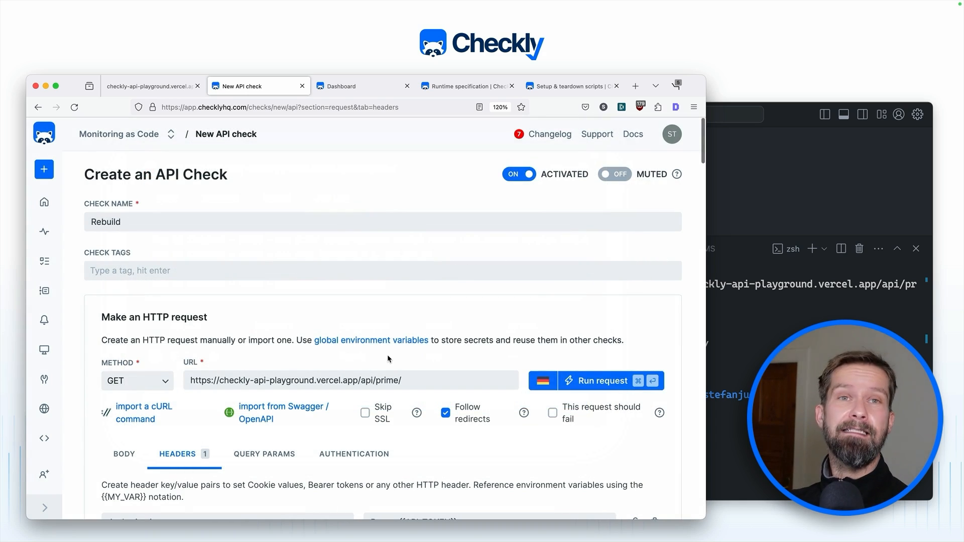
# Step: Restore the ! before isPrime in the teardown condition
pyautogui.scroll(-15, 387, 355)
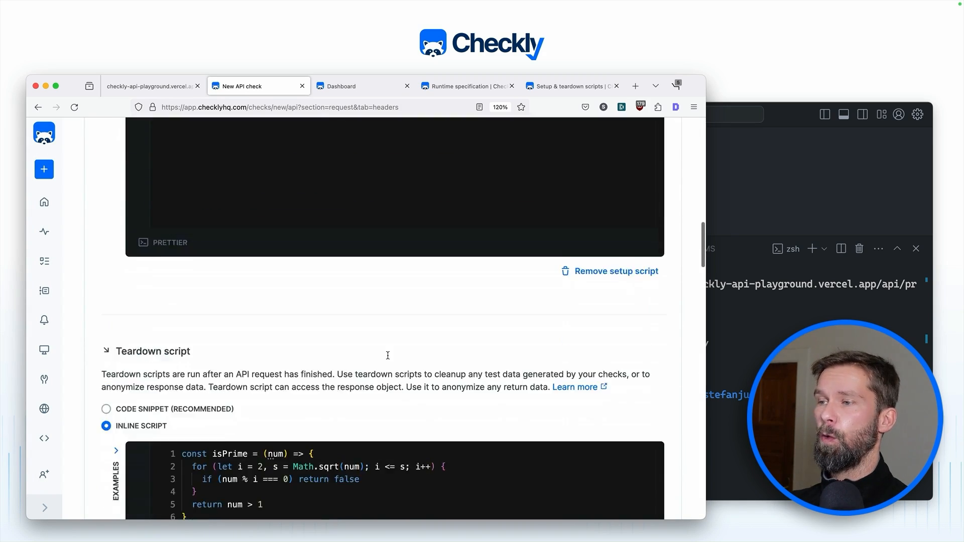
pyautogui.scroll(-6, 388, 356)
pyautogui.scroll(2, 351, 200)
pyautogui.scroll(-1, 223, 301)
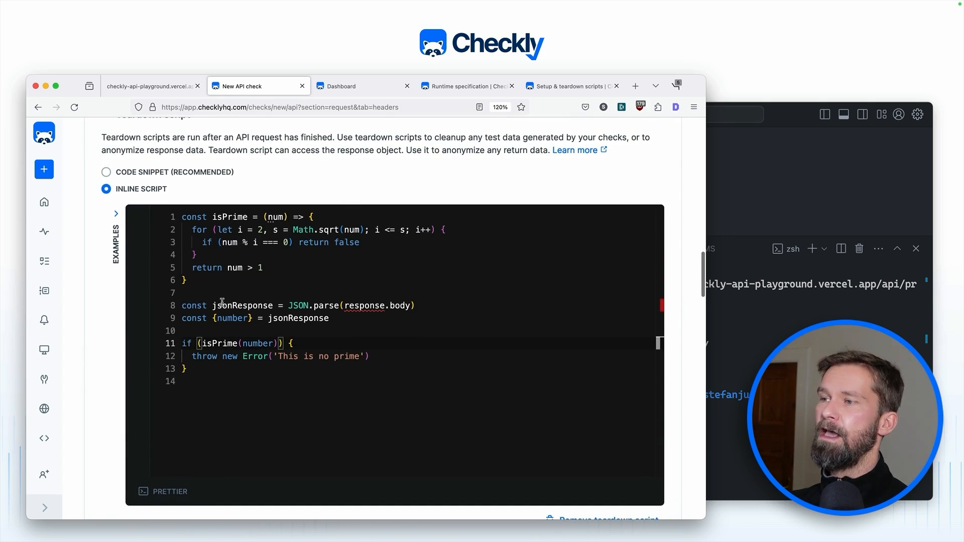
pyautogui.click(202, 344)
pyautogui.write('!')
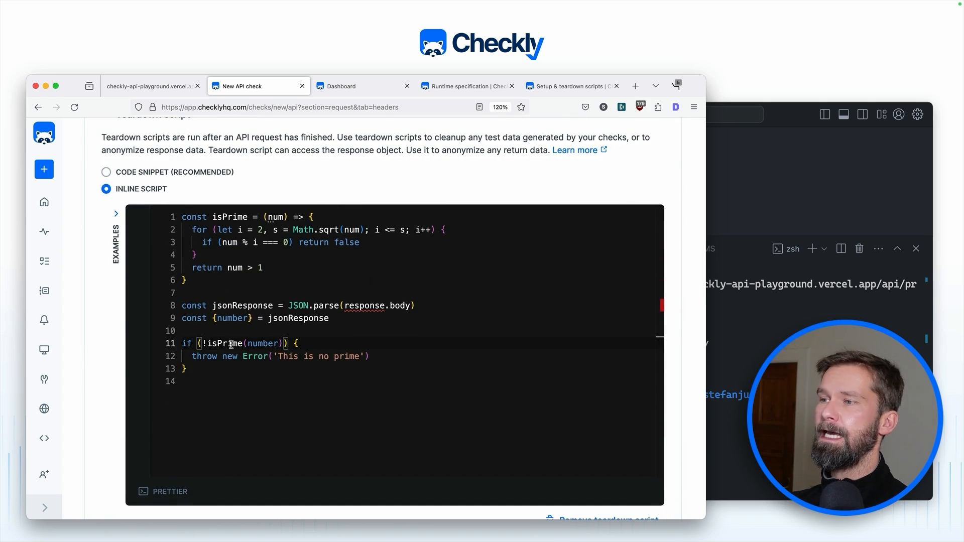
# Step: Run & save the check, which passes returning number 19
pyautogui.scroll(-20, 310, 372)
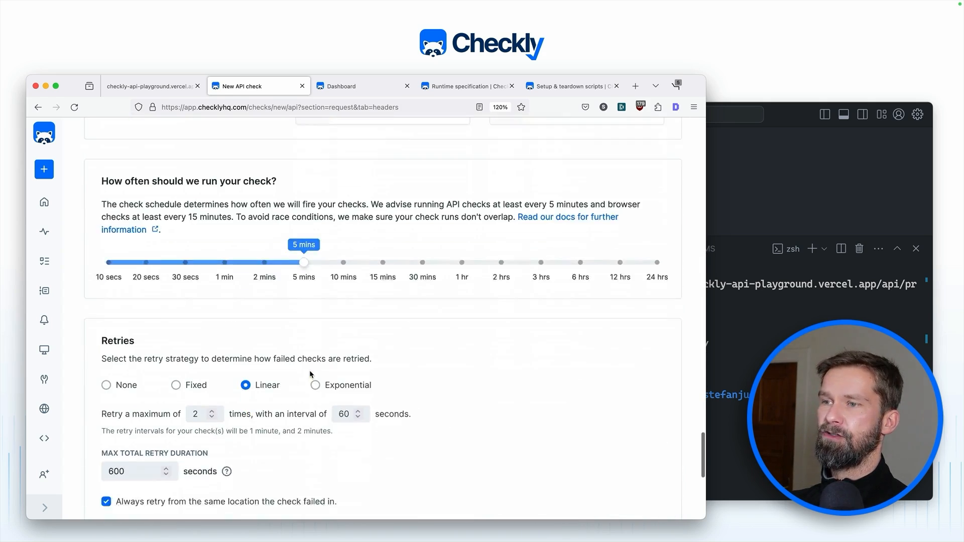
pyautogui.scroll(-8, 310, 371)
pyautogui.click(365, 475)
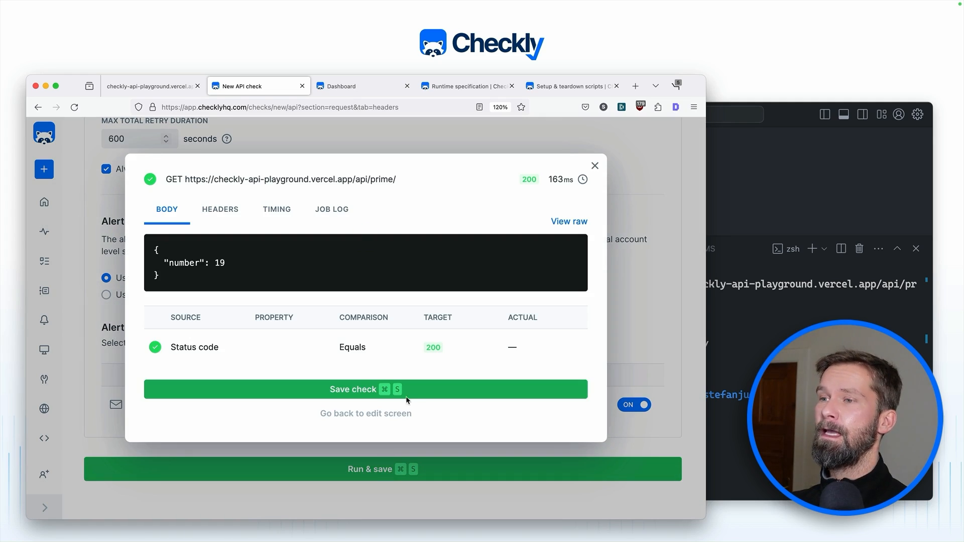
# Step: Save the Rebuild API check now that its run passed with a 200 response
pyautogui.click(406, 397)
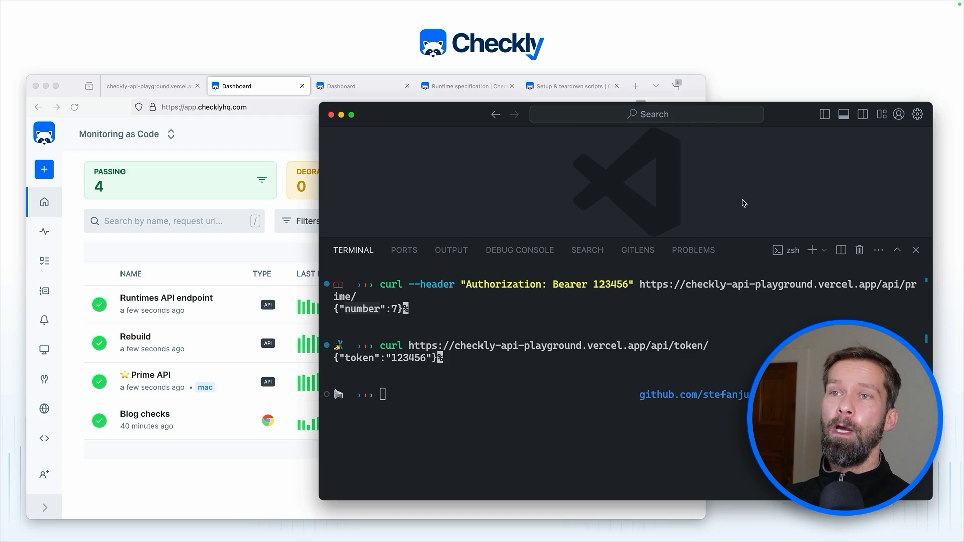
# Step: Bring VS Code forward, shrink the terminal panel and show the project's file Explorer
pyautogui.click(745, 203)
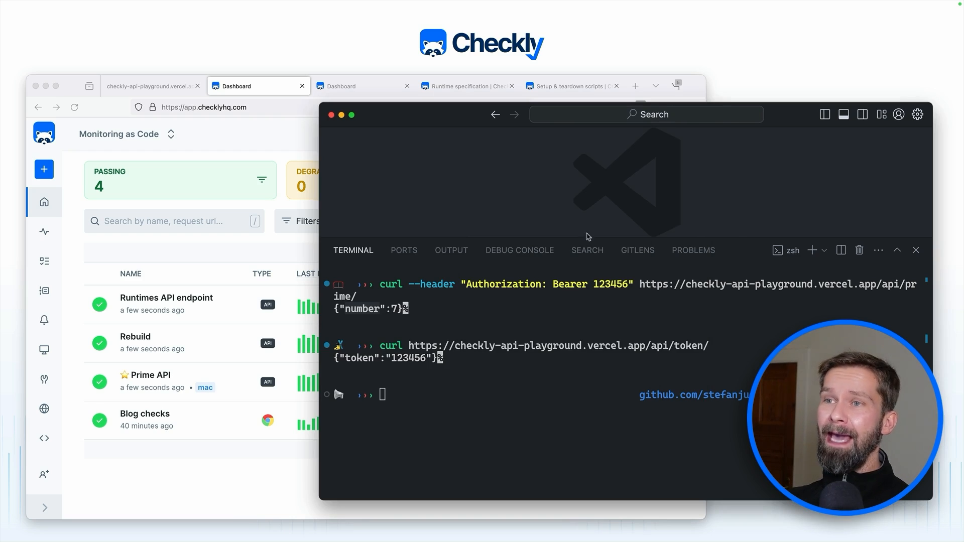
pyautogui.moveTo(580, 243); pyautogui.dragTo(582, 367)
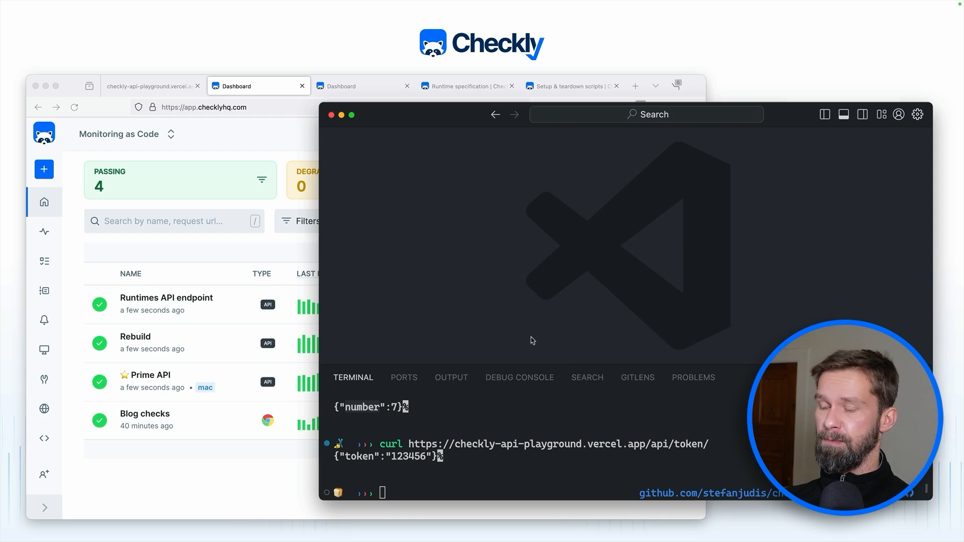
pyautogui.press('super+b')
pyautogui.scroll(-2, 807, 266)
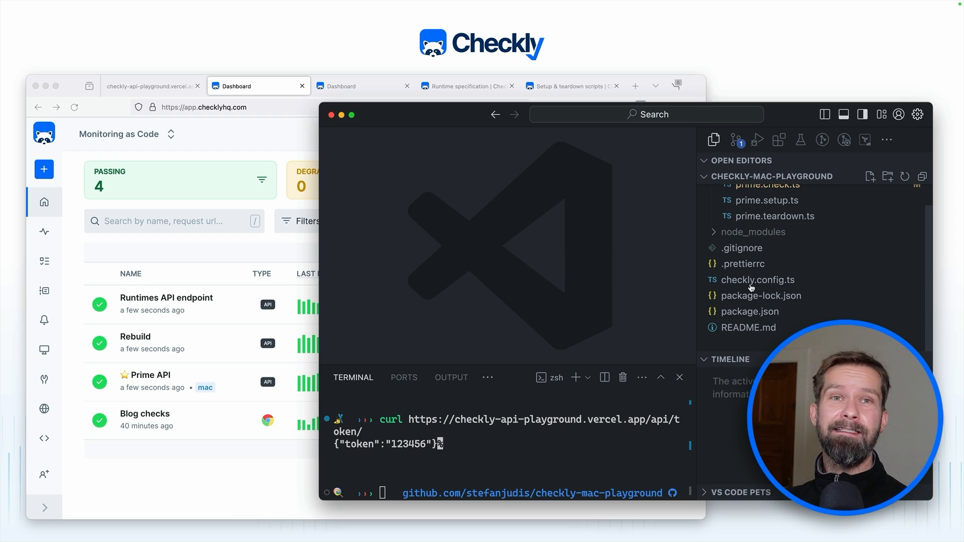
pyautogui.scroll(2, 746, 285)
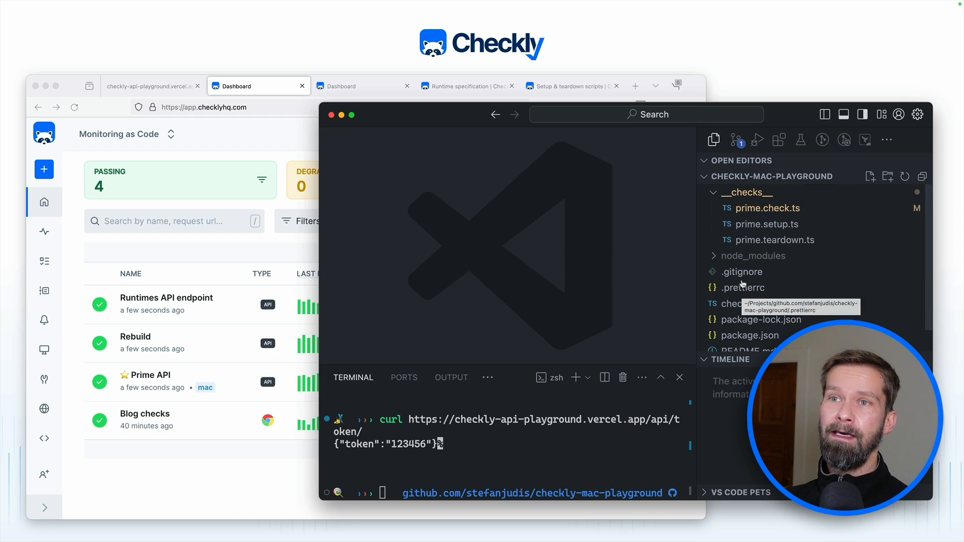
# Step: Open prime.check.ts and point out the ApiCheck declaration and the GET request method
pyautogui.click(758, 209)
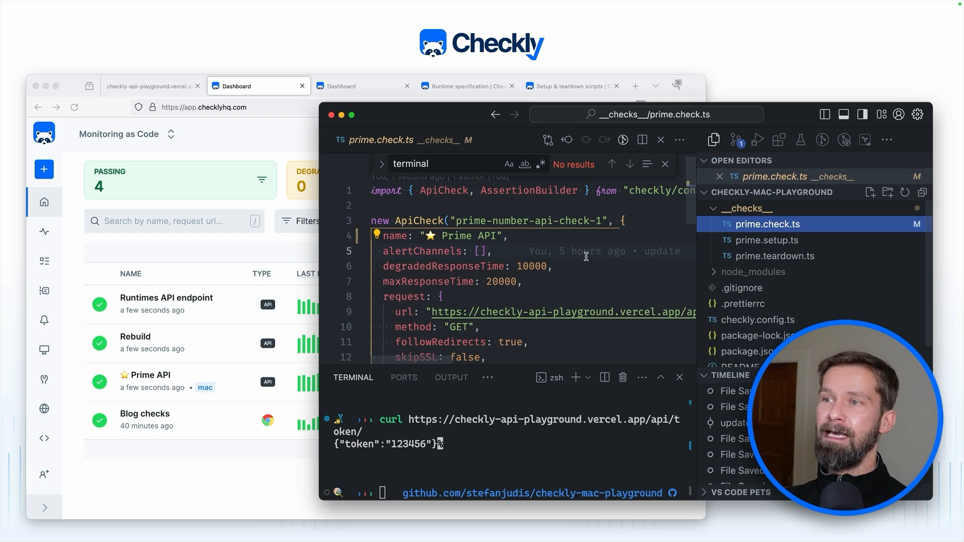
pyautogui.moveTo(586, 256)
pyautogui.scroll(-2, 586, 257)
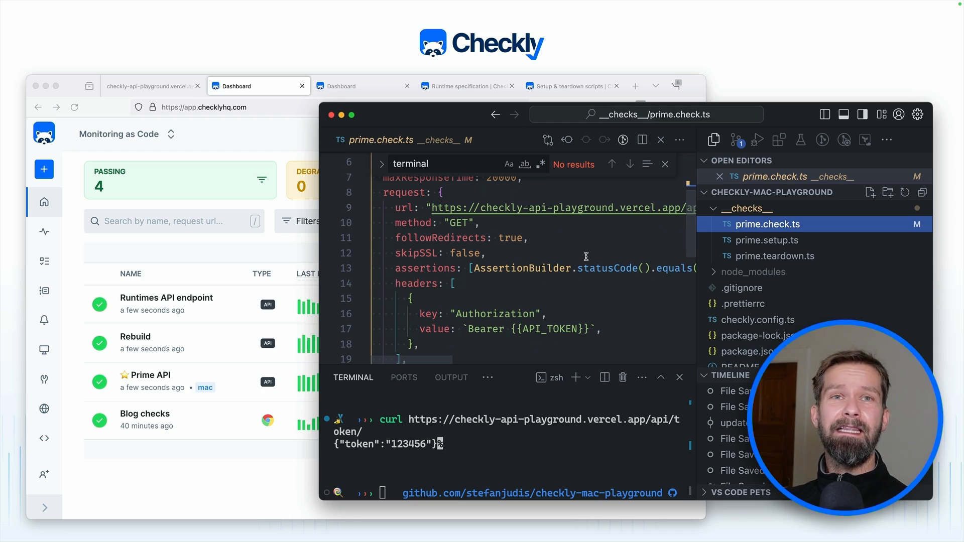
pyautogui.scroll(2, 586, 257)
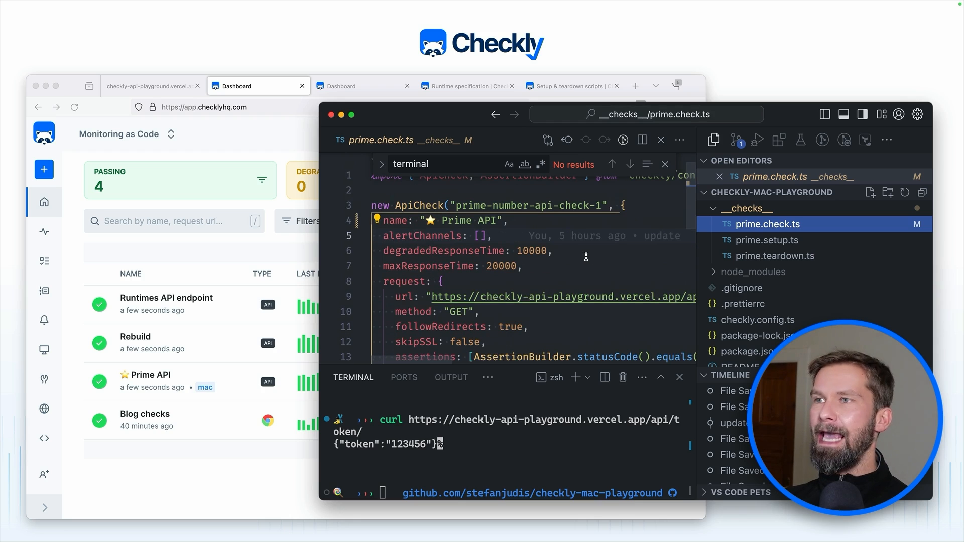
pyautogui.scroll(1, 586, 256)
pyautogui.click(418, 235)
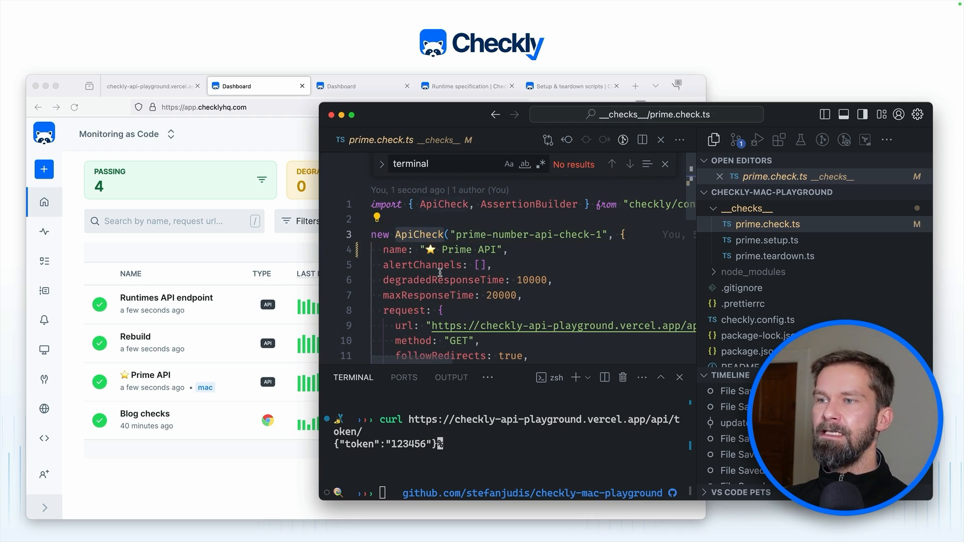
pyautogui.scroll(-2, 440, 273)
pyautogui.click(455, 248)
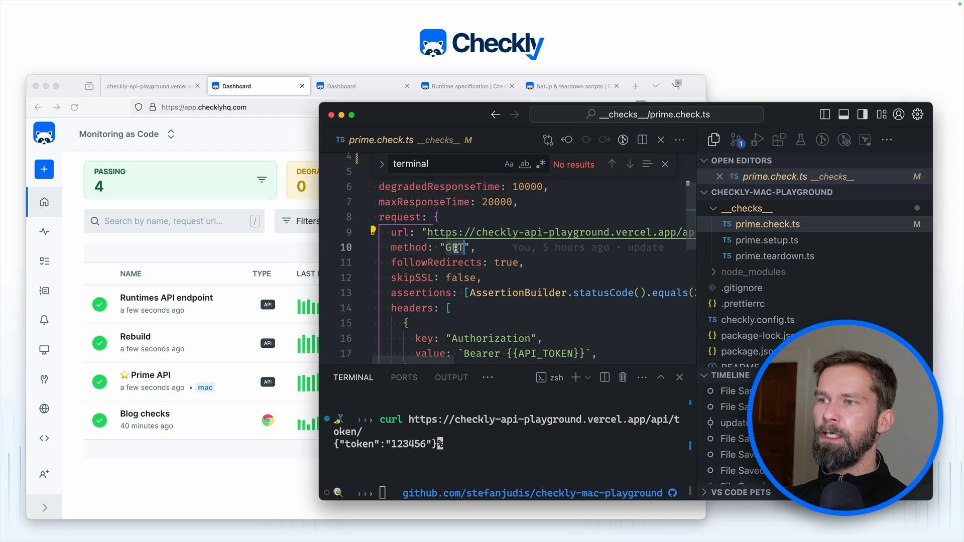
# Step: Highlight API_TOKEN in the Authorization header and the setupScript property on line 21
pyautogui.scroll(-4, 456, 248)
pyautogui.scroll(1, 442, 247)
pyautogui.doubleClick(535, 237)
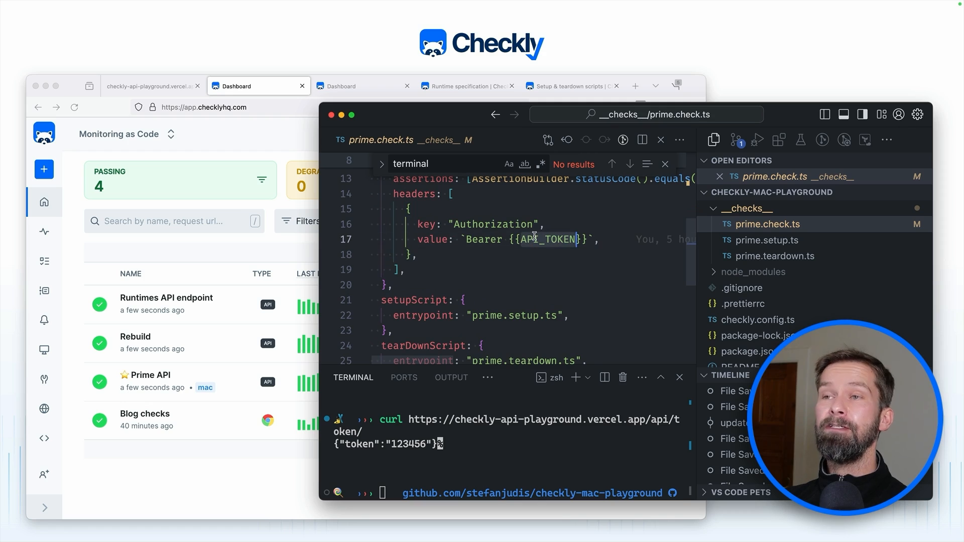
pyautogui.scroll(-2, 534, 237)
pyautogui.click(402, 238)
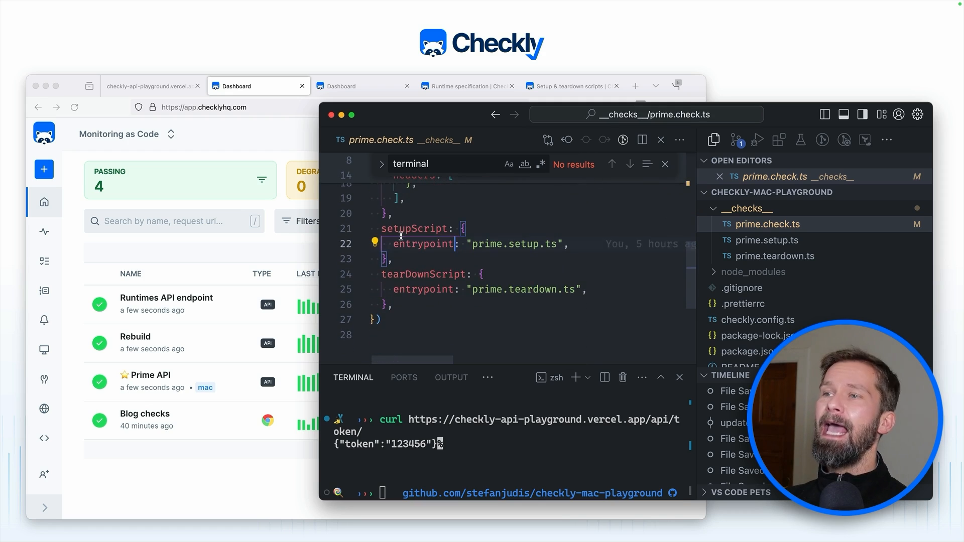
pyautogui.doubleClick(401, 233)
# Step: Review prime.setup.ts, then open prime.teardown.ts with its non-prime number check
pyautogui.click(767, 240)
pyautogui.scroll(3, 623, 254)
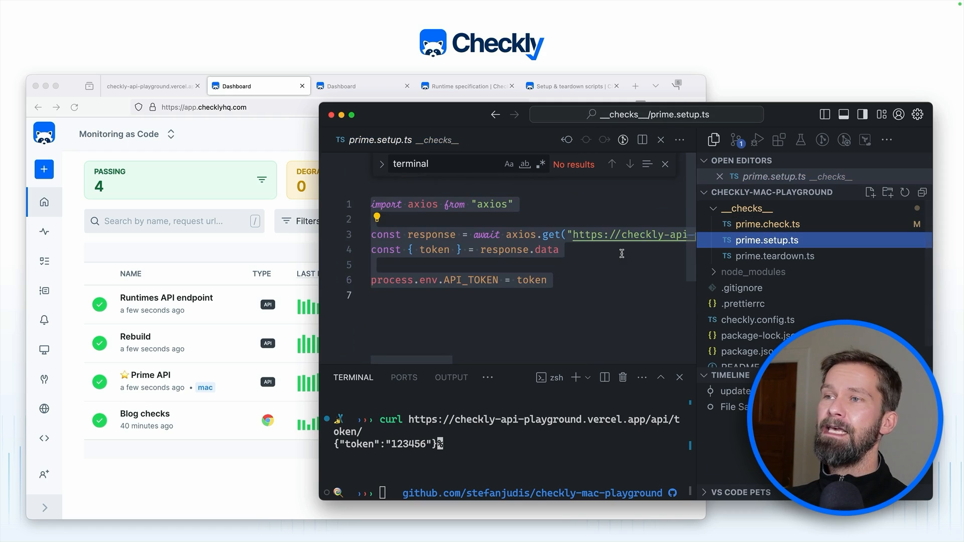
pyautogui.click(666, 166)
pyautogui.click(748, 257)
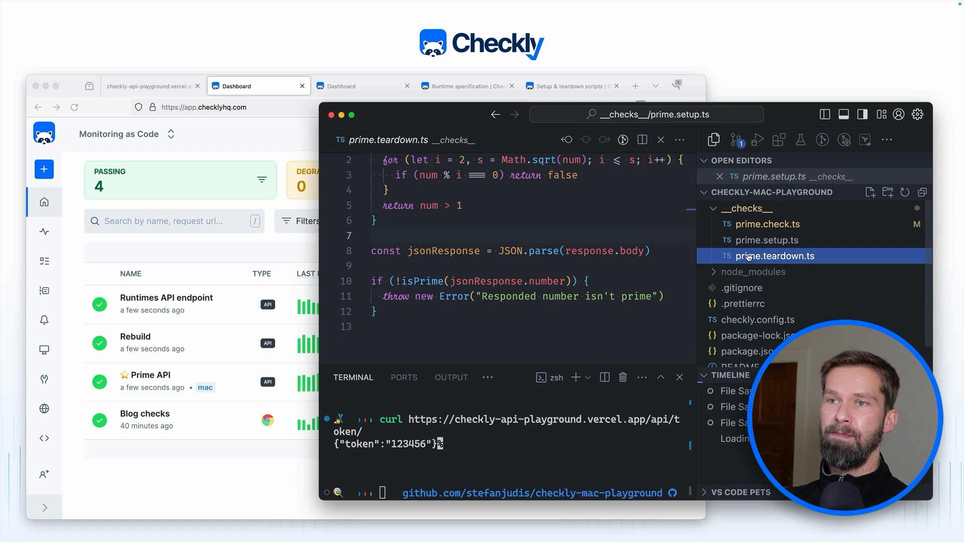
pyautogui.click(464, 468)
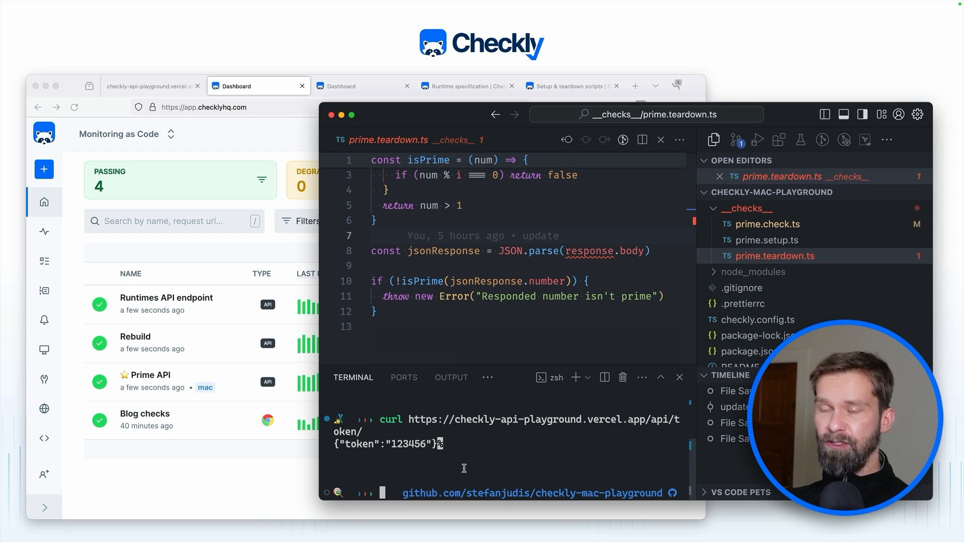
# Step: Run npx checkly test locally and confirm the Prime API check passes 1 of 1
pyautogui.hotkey('ctrl', 'l')
pyautogui.write('npx checkly ')
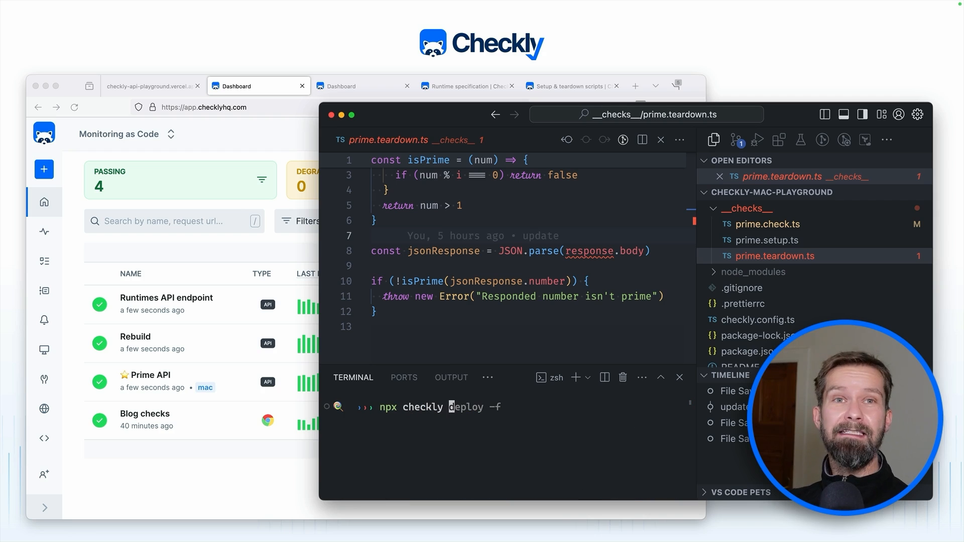
pyautogui.write('test')
pyautogui.press('Return')
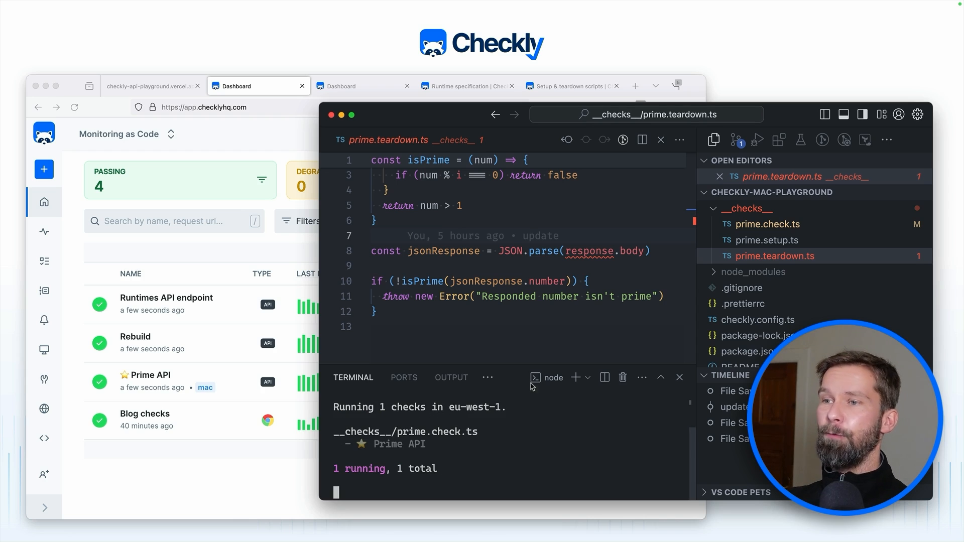
pyautogui.moveTo(511, 365); pyautogui.dragTo(504, 267)
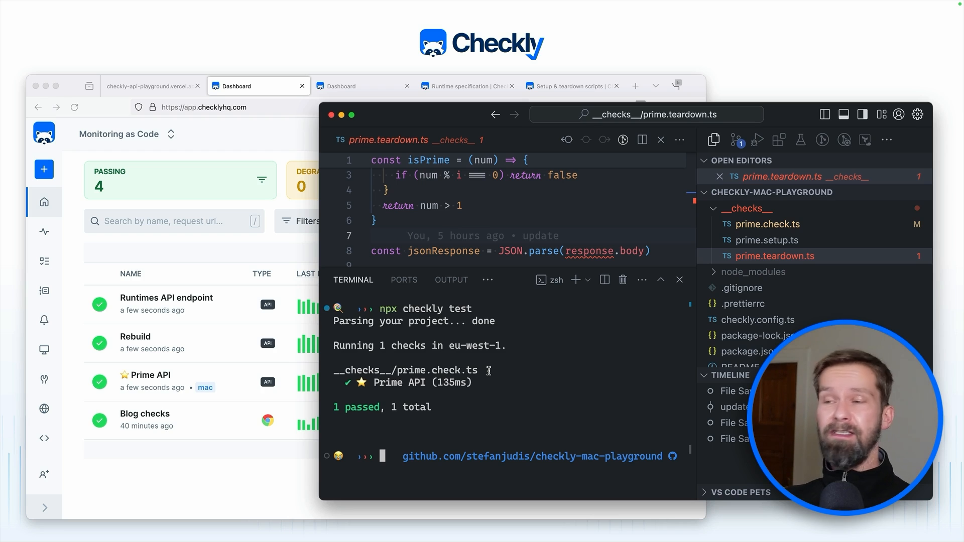
# Step: Deploy the Boilerplate Project to Checkly with npx checkly deploy, confirming with y
pyautogui.write('npx checkly ')
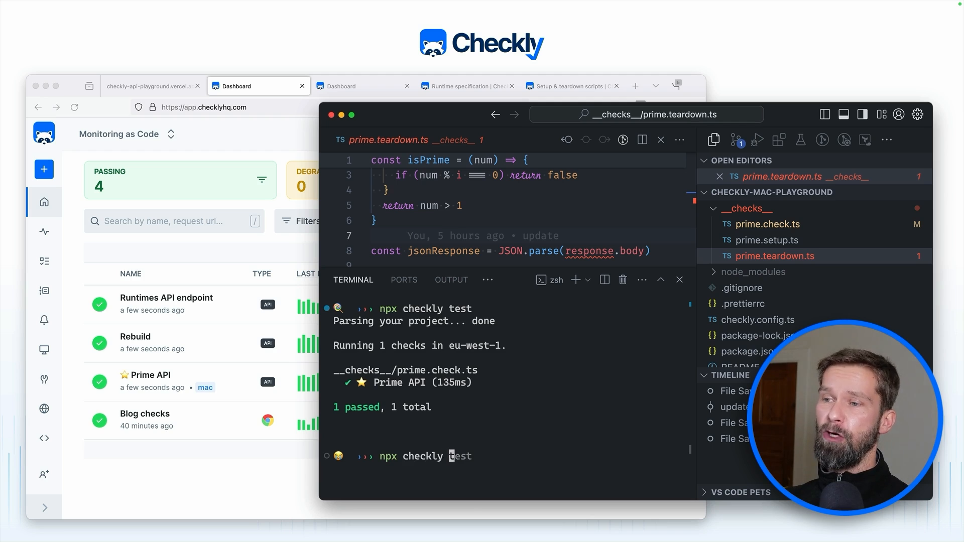
pyautogui.write('deploy')
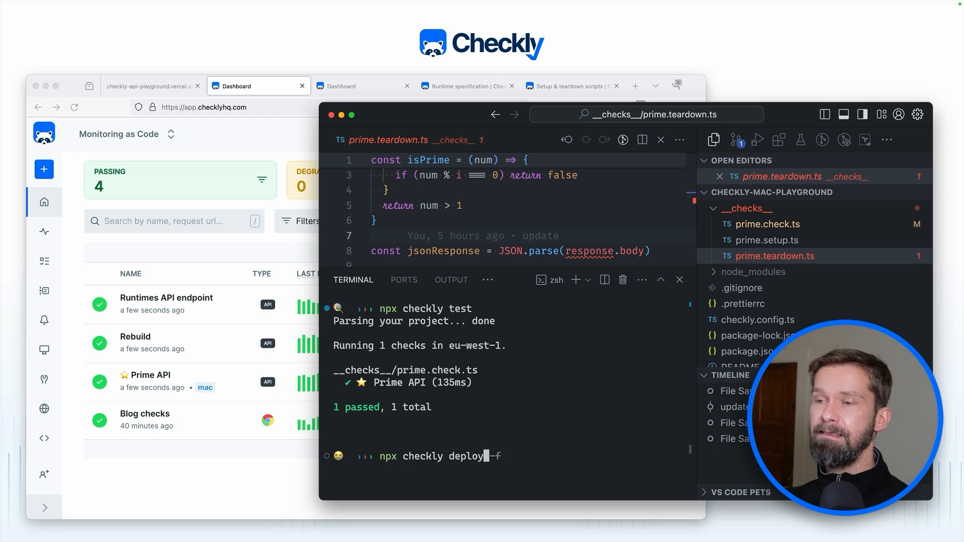
pyautogui.press('Return')
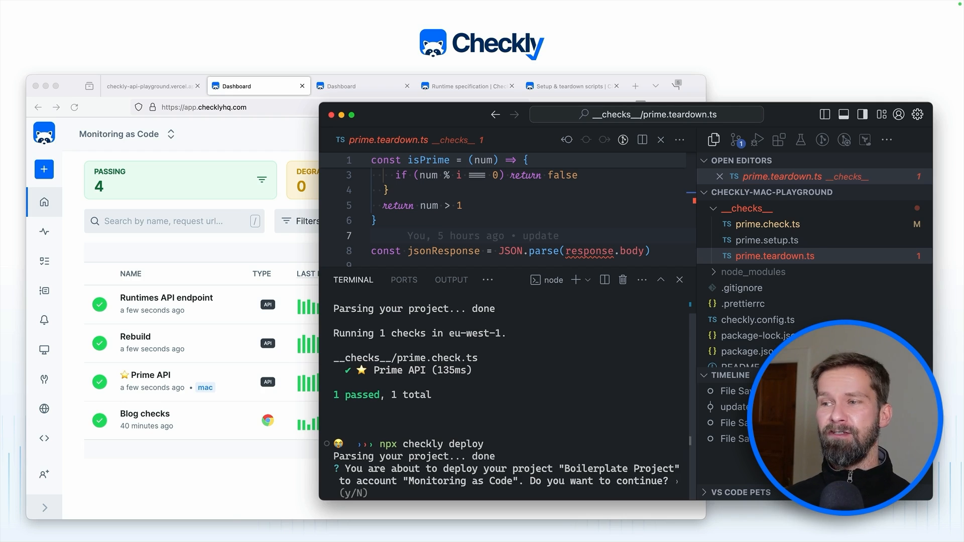
pyautogui.write('y')
pyautogui.press('Return')
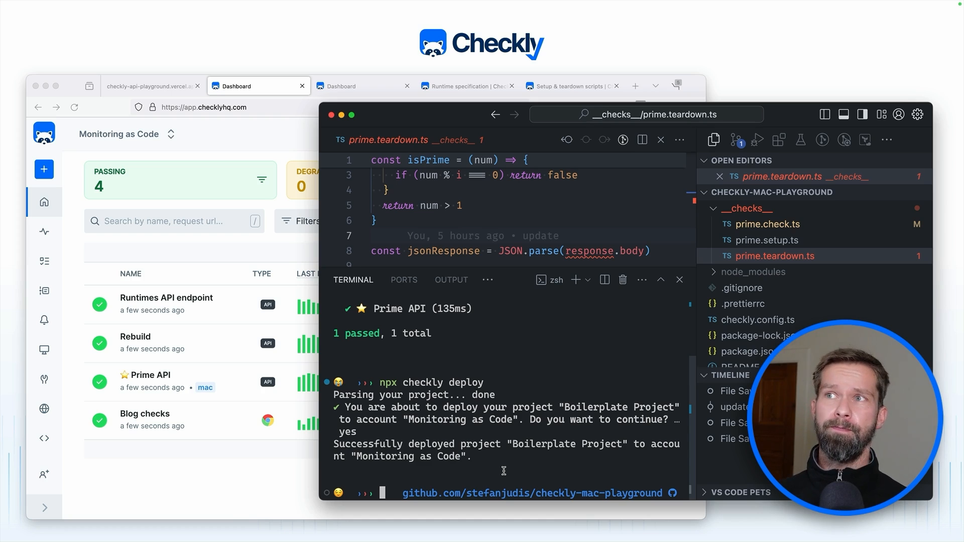
pyautogui.click(567, 89)
# Step: Browse Setup script examples, then scroll Teardown script examples to the delete-test-data section
pyautogui.scroll(15, 339, 266)
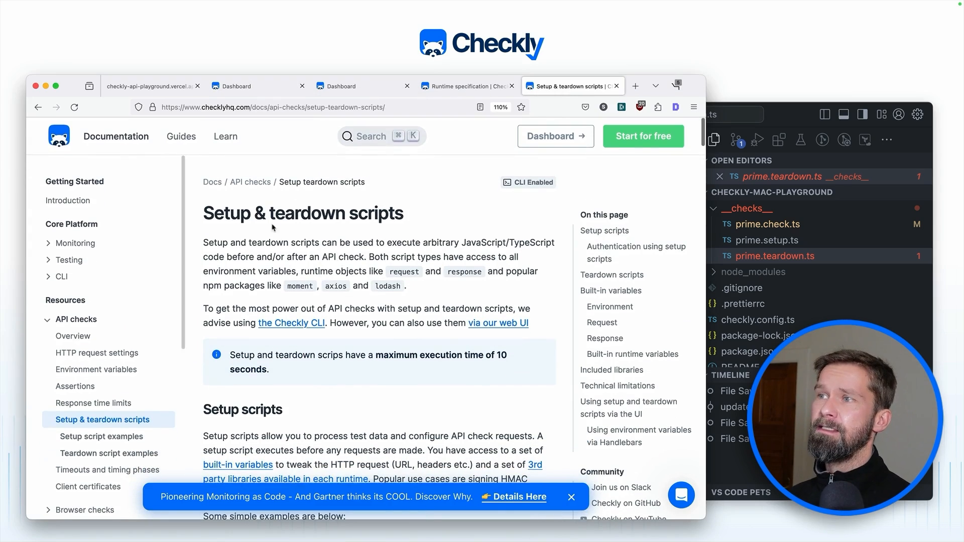
pyautogui.scroll(-5, 397, 307)
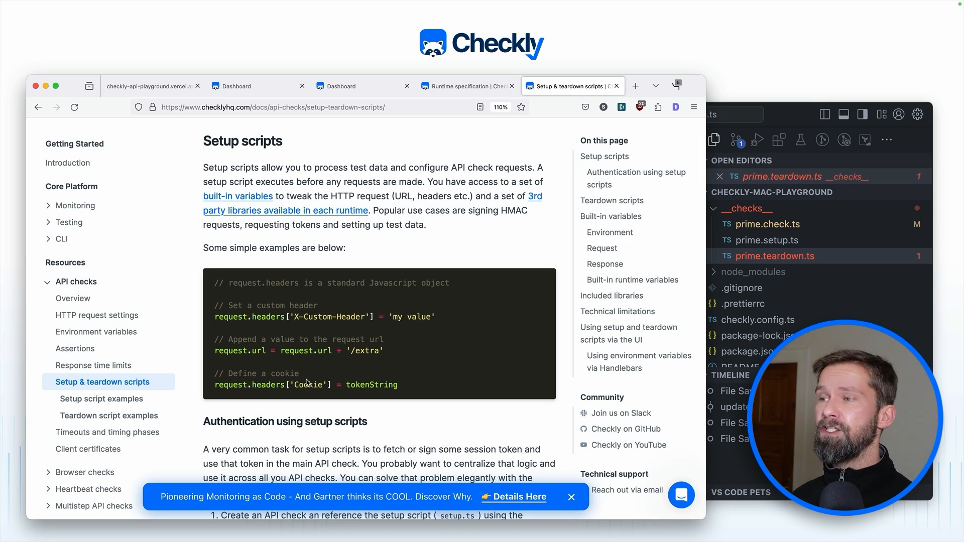
pyautogui.click(124, 400)
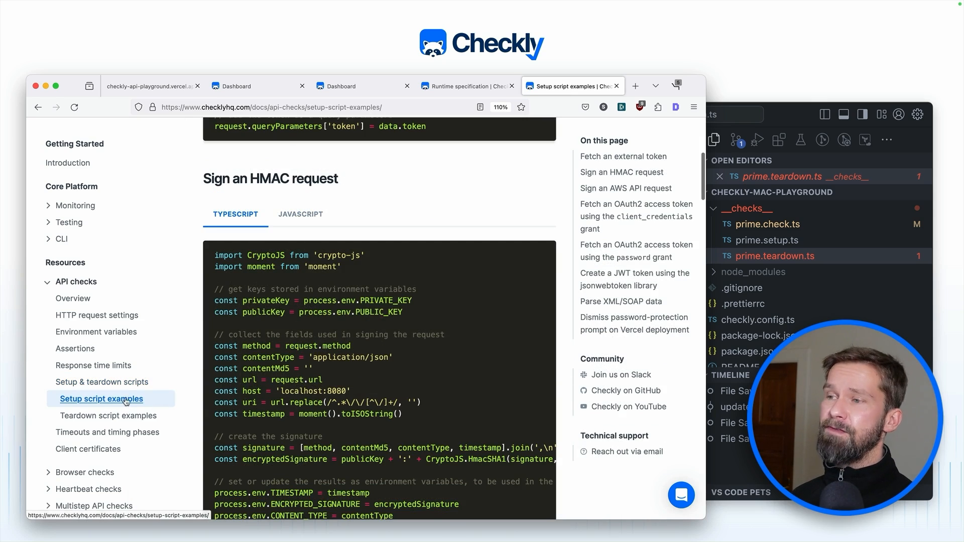
pyautogui.scroll(-8, 280, 420)
pyautogui.click(109, 419)
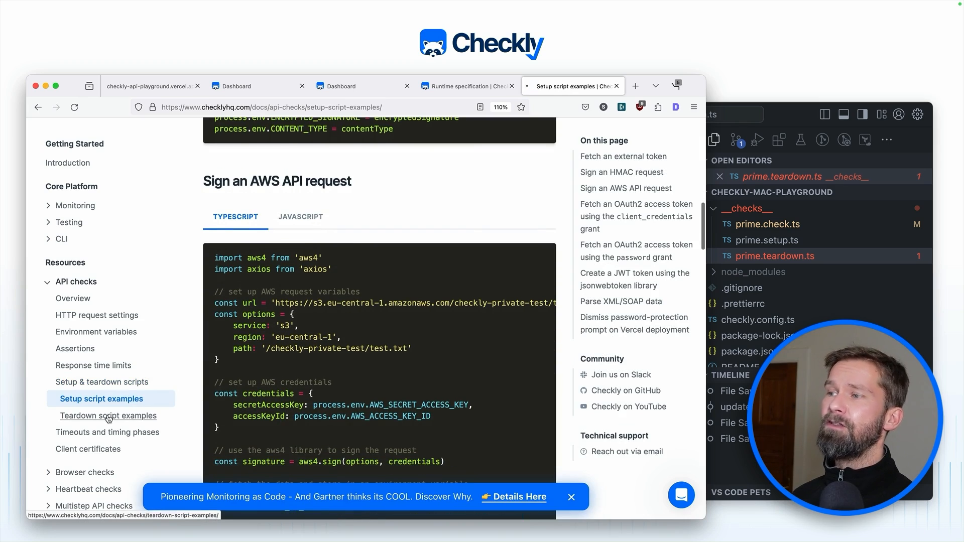
pyautogui.scroll(-5, 319, 402)
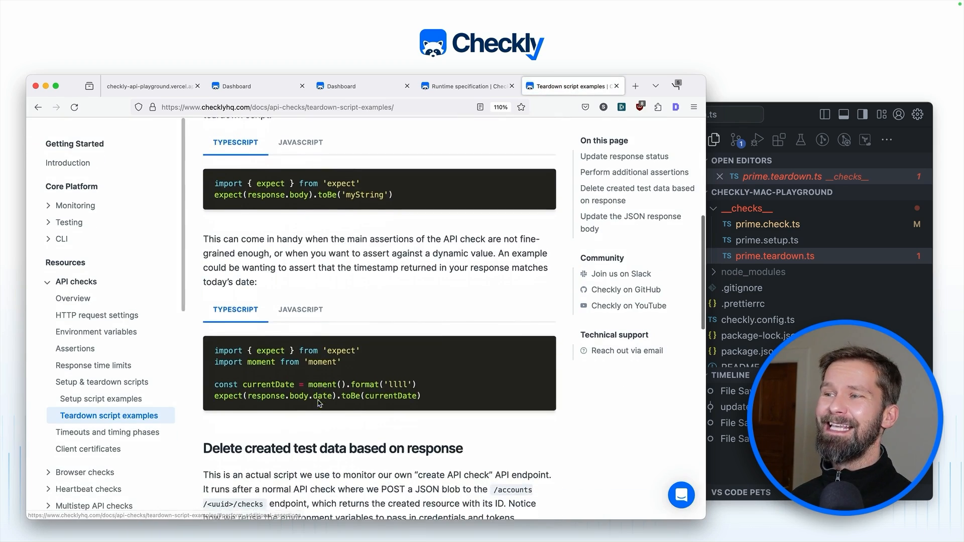
pyautogui.scroll(-3, 318, 402)
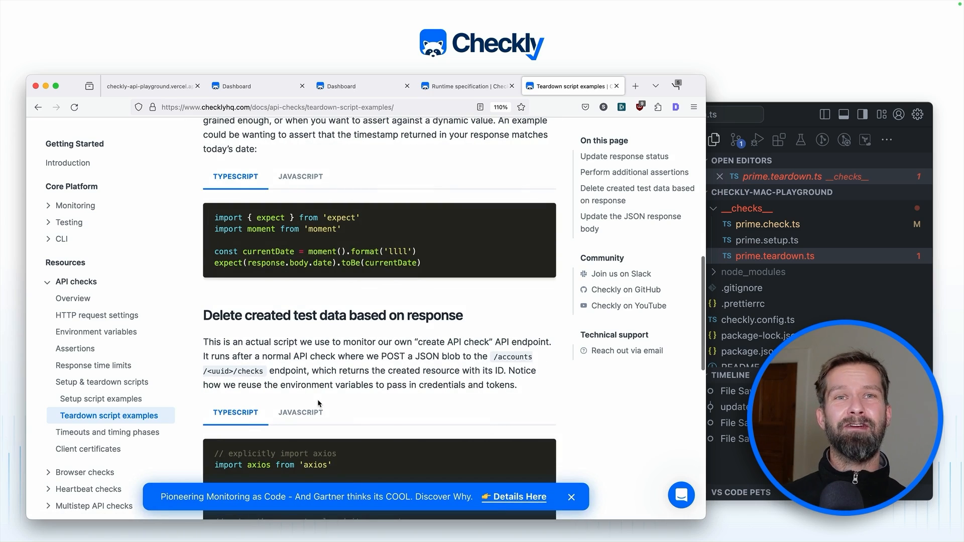